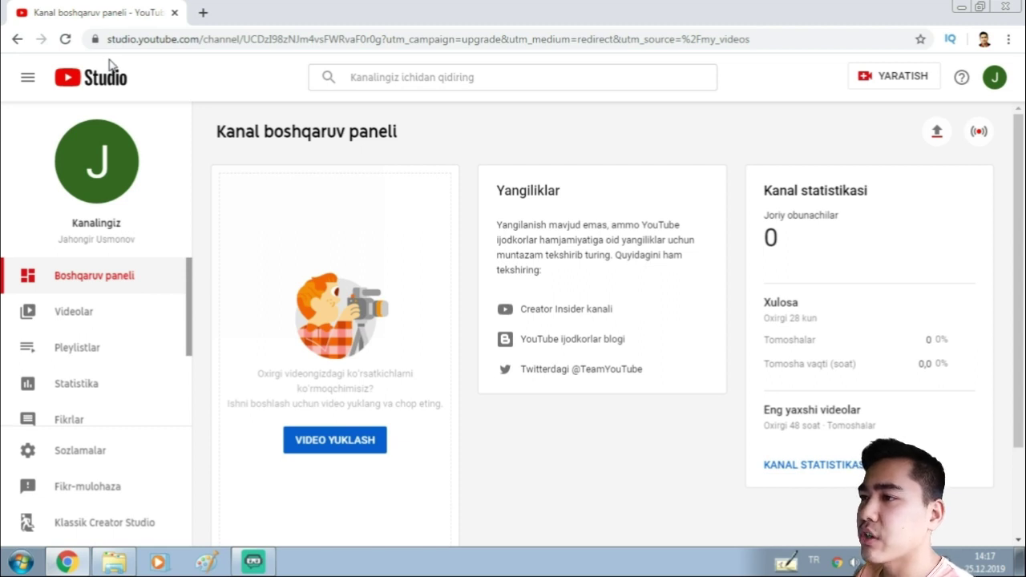
Switch from the new Studio to Klassik Creator Studio, skipping the feedback survey.
{"action": "left_click_drag", "start_coordinate": [183, 271], "coordinate": [200, 417]}
{"action": "scroll", "coordinate": [192, 477], "scroll_direction": "down", "scroll_amount": 1}
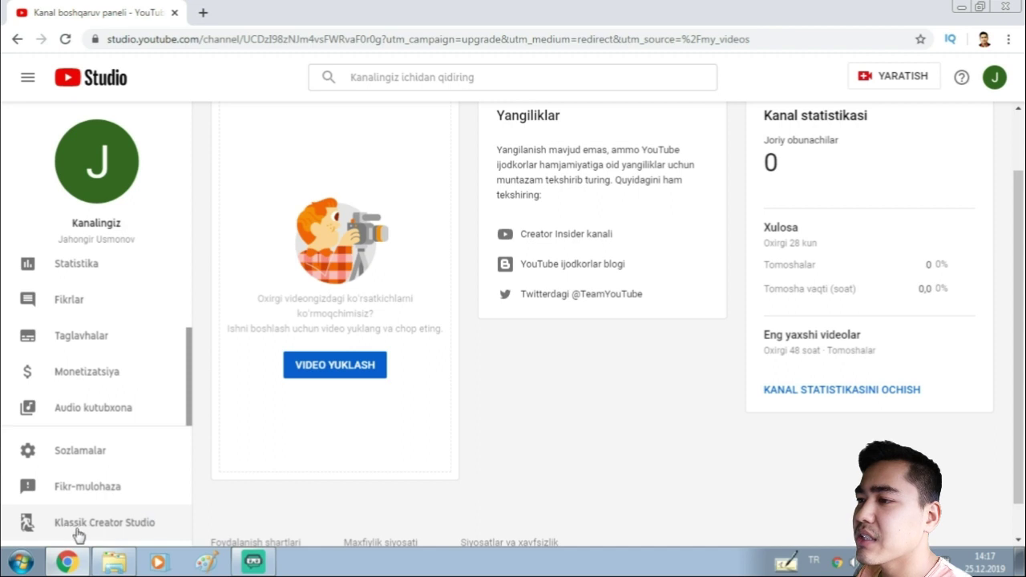
{"action": "left_click", "coordinate": [131, 528]}
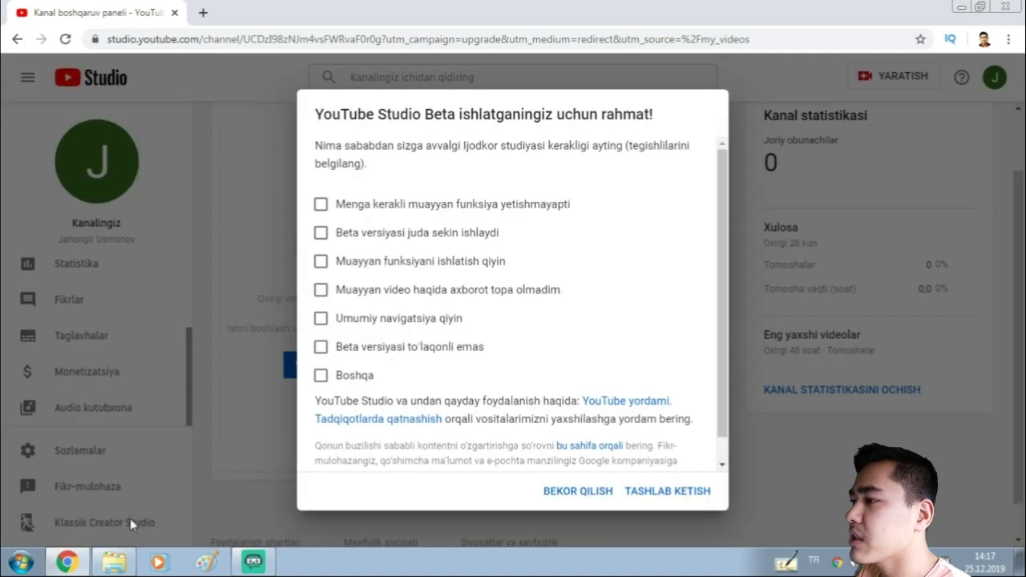
{"action": "left_click", "coordinate": [672, 492]}
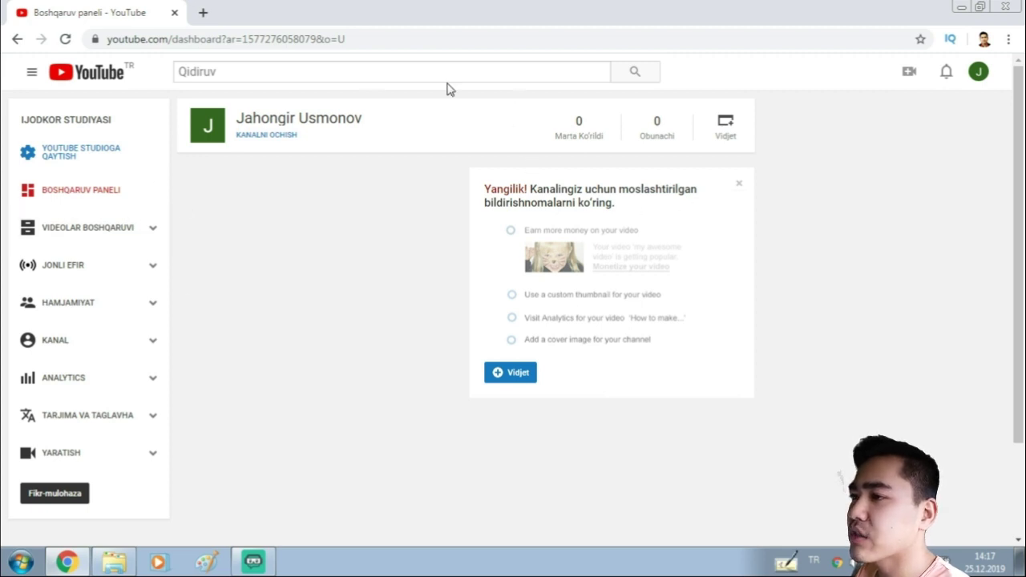
Open the channel's Holat va funksiyalar page and start the account verification.
{"action": "left_click", "coordinate": [143, 345]}
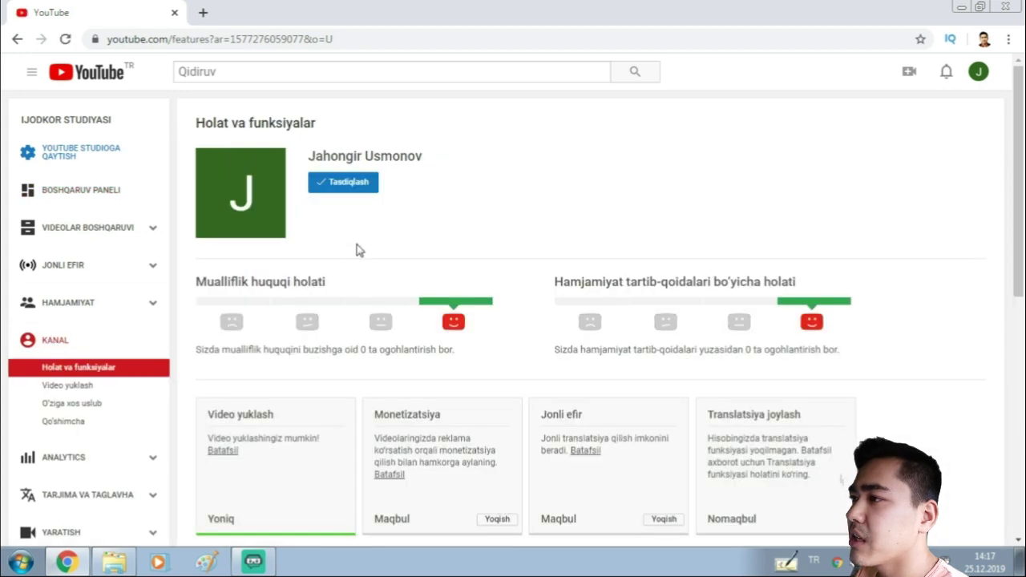
{"action": "scroll", "coordinate": [385, 228], "scroll_direction": "down", "scroll_amount": 1}
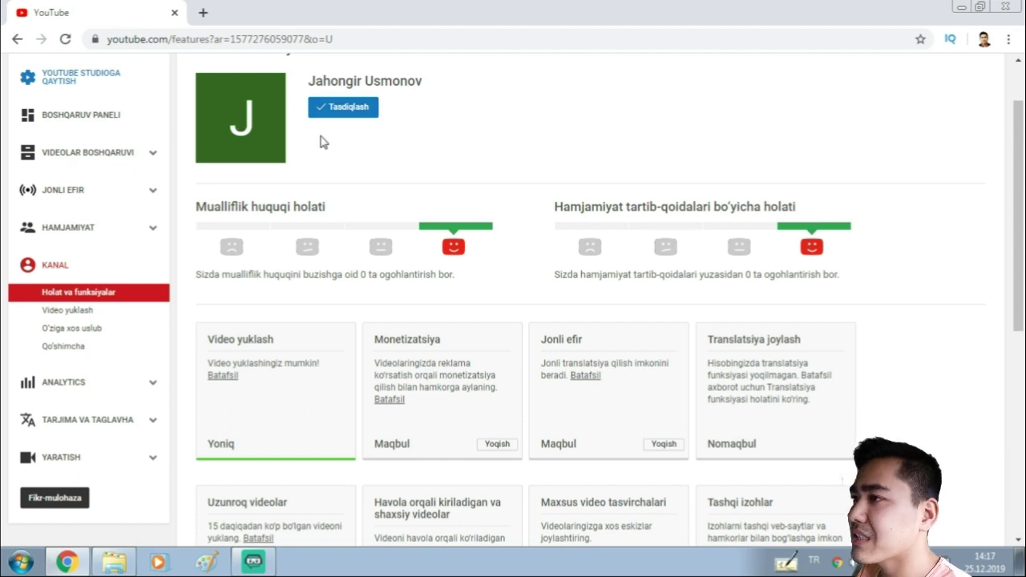
{"action": "left_click", "coordinate": [355, 116]}
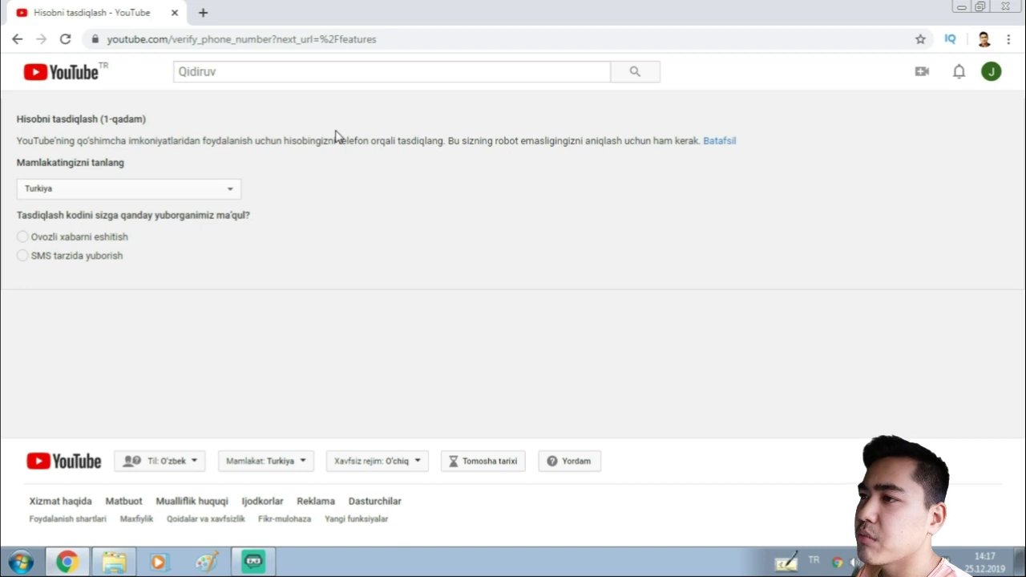
Set the country for the account verification to O'zbekiston.
{"action": "left_click", "coordinate": [135, 191]}
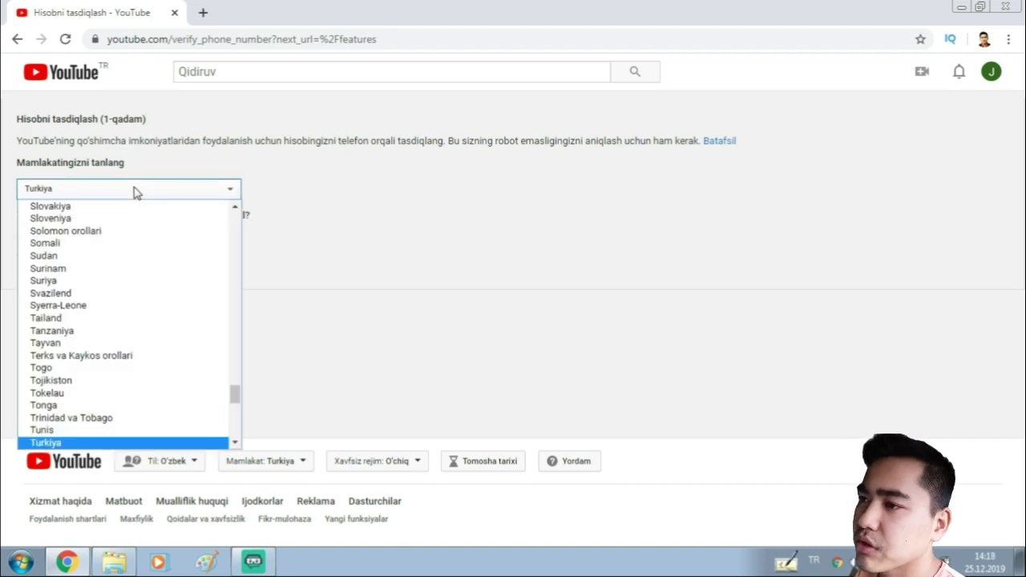
{"action": "scroll", "coordinate": [120, 276], "scroll_direction": "down", "scroll_amount": 8}
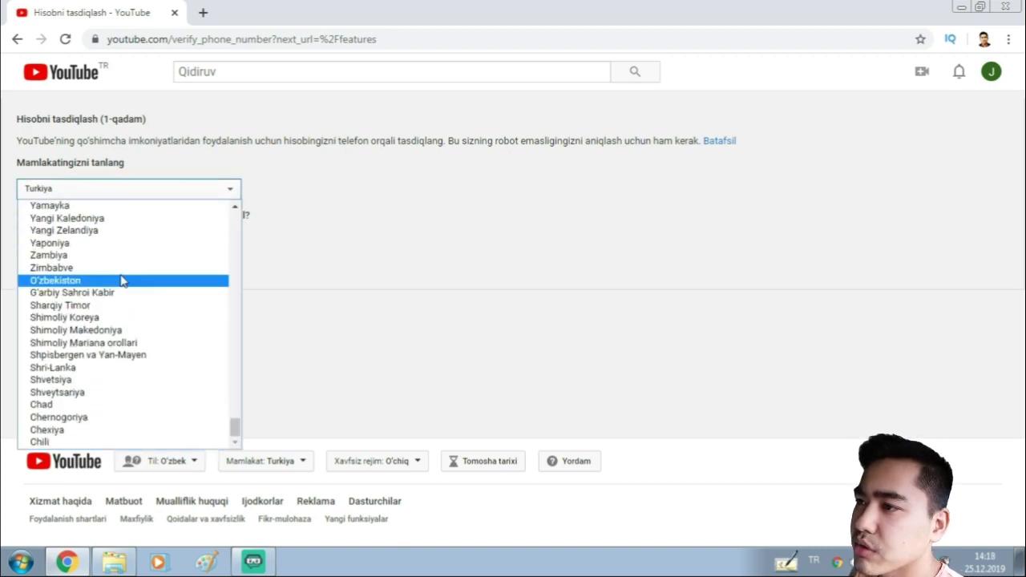
{"action": "scroll", "coordinate": [121, 280], "scroll_direction": "up", "scroll_amount": 5}
{"action": "scroll", "coordinate": [121, 279], "scroll_direction": "down", "scroll_amount": 6}
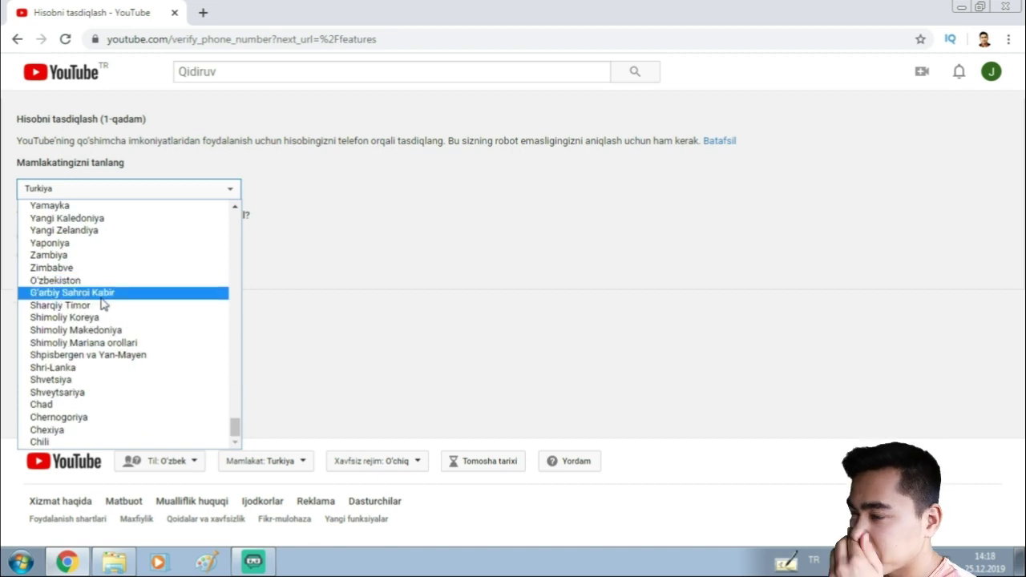
{"action": "left_click", "coordinate": [96, 281]}
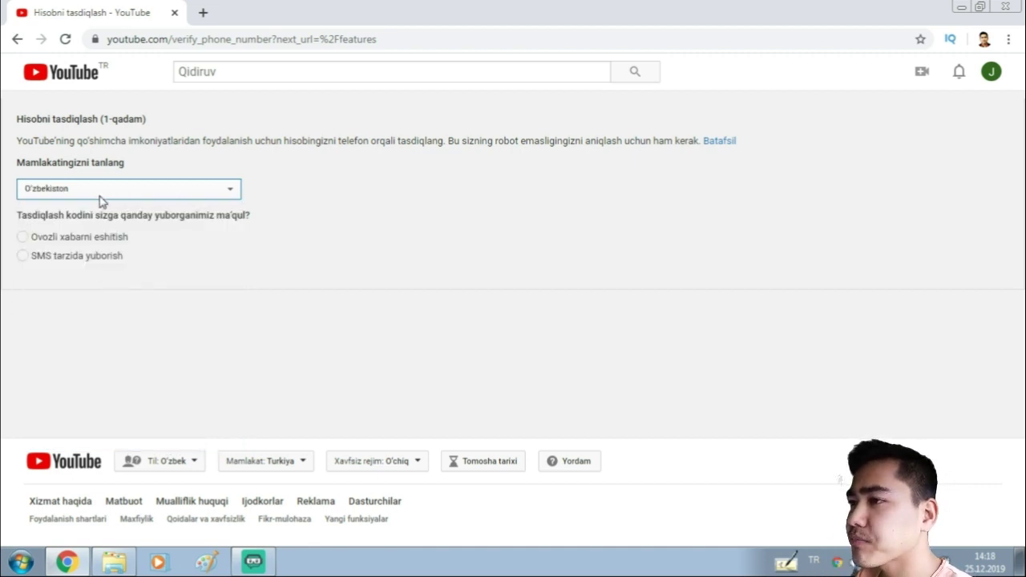
Choose the voice message option for the verification code and try to submit the form without a phone number.
{"action": "left_click", "coordinate": [23, 238]}
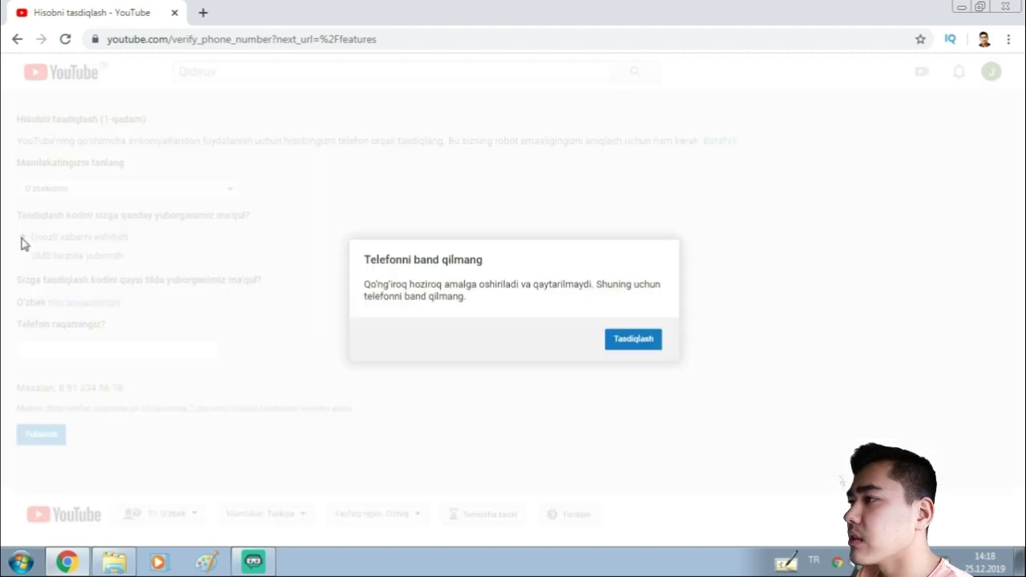
{"action": "left_click", "coordinate": [628, 340]}
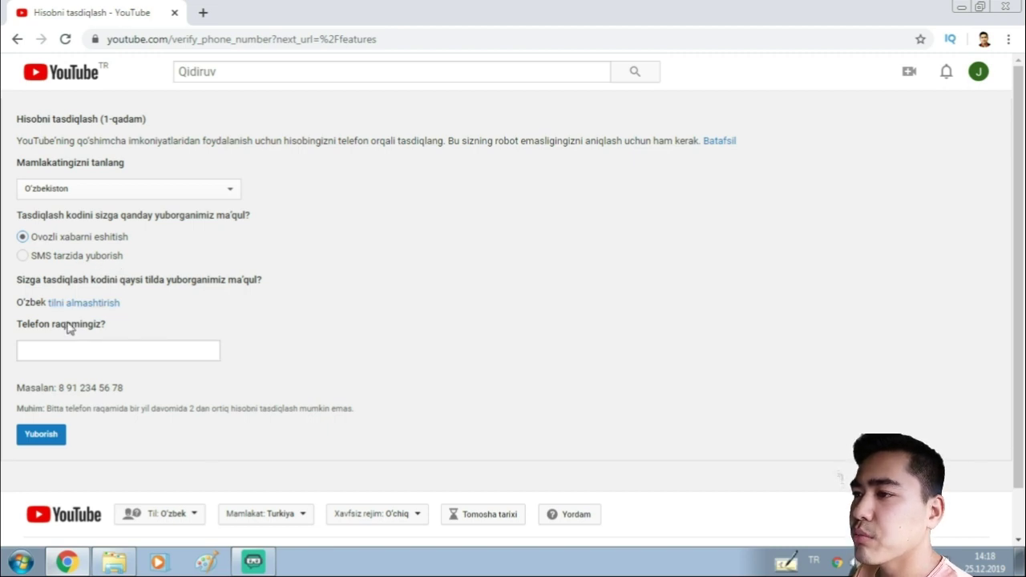
{"action": "left_click", "coordinate": [34, 351]}
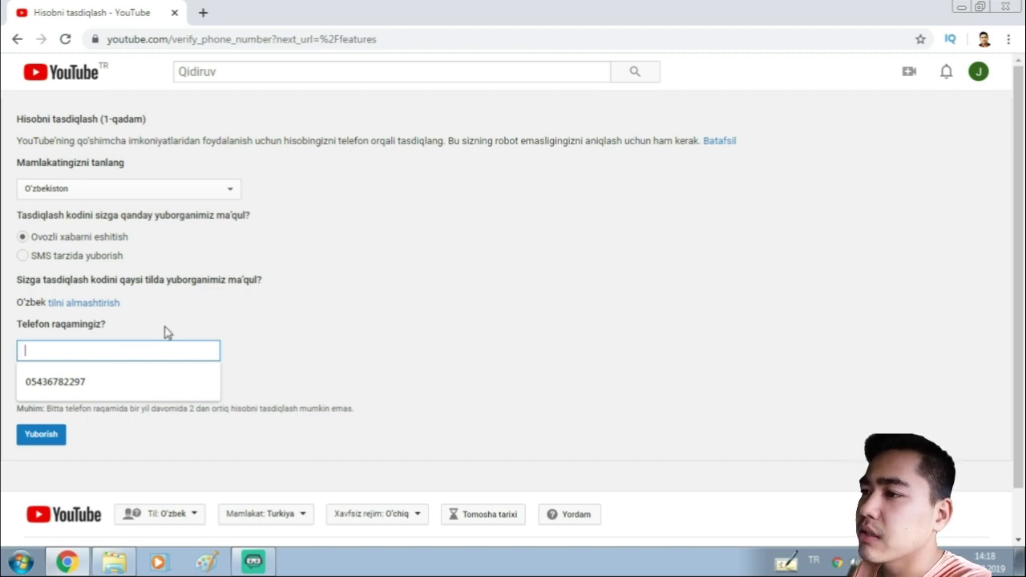
{"action": "left_click", "coordinate": [41, 433]}
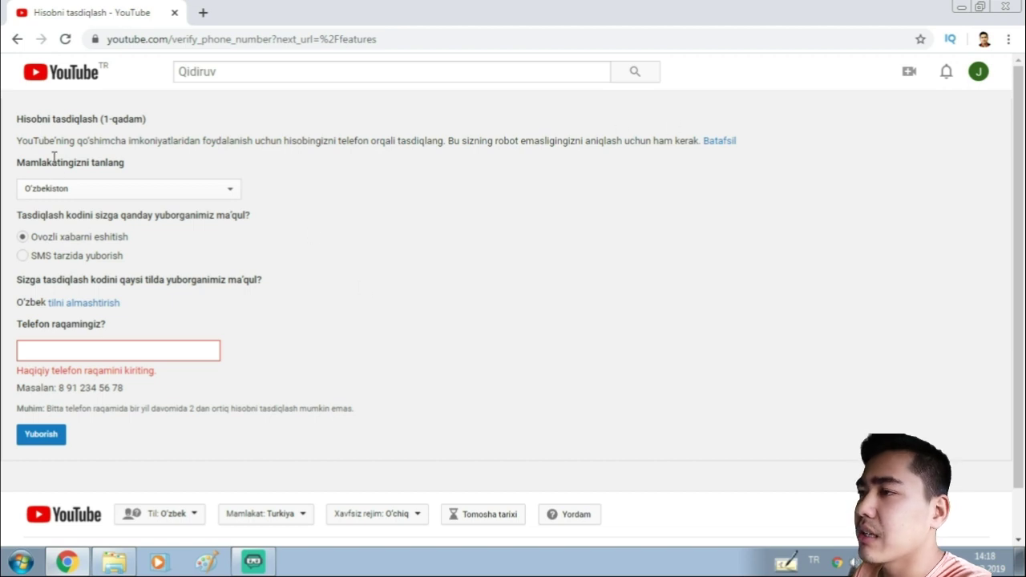
Return to the Holat va funksiyalar page and look over the channel's feature cards.
{"action": "left_click", "coordinate": [17, 39]}
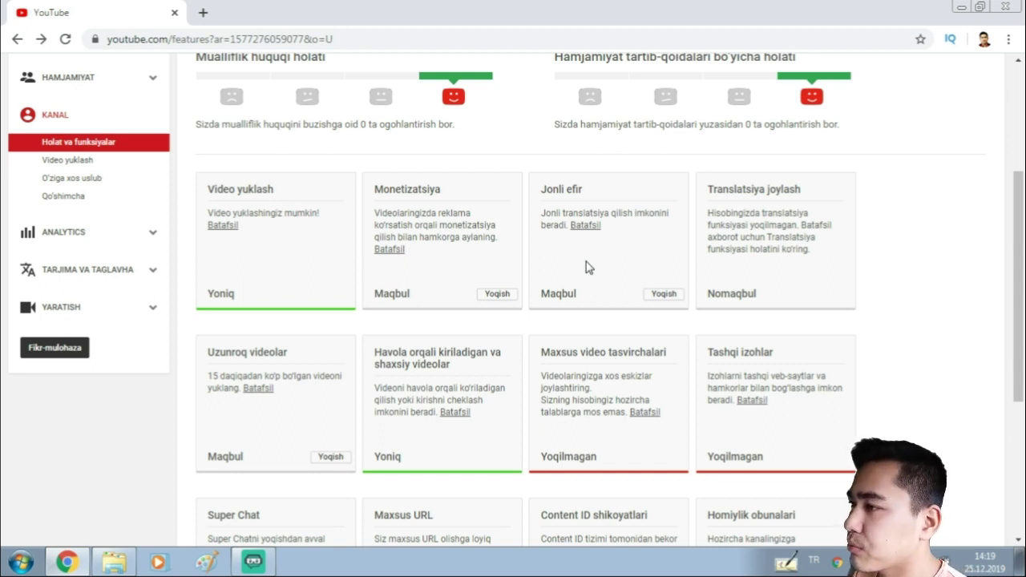
{"action": "scroll", "coordinate": [586, 261], "scroll_direction": "down", "scroll_amount": 2}
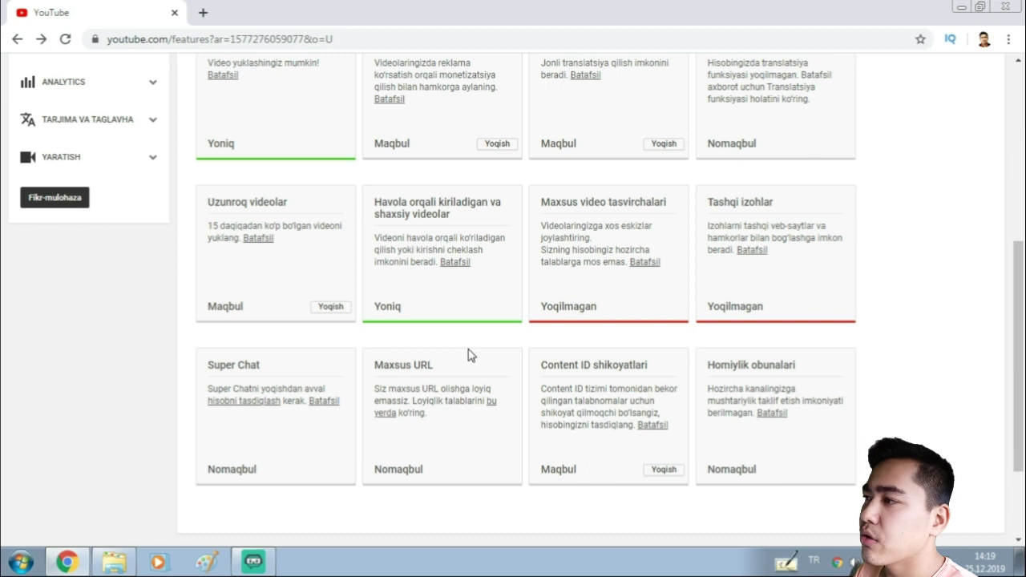
{"action": "scroll", "coordinate": [474, 328], "scroll_direction": "up", "scroll_amount": 4}
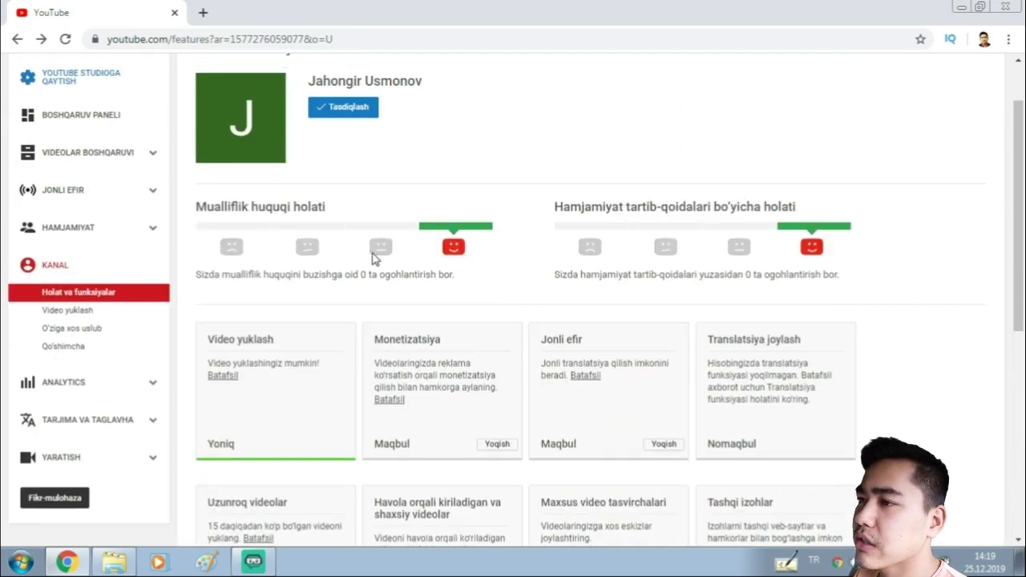
Open the channel's default video upload settings and select Hammaga ochiq as the default privacy.
{"action": "left_click", "coordinate": [78, 313]}
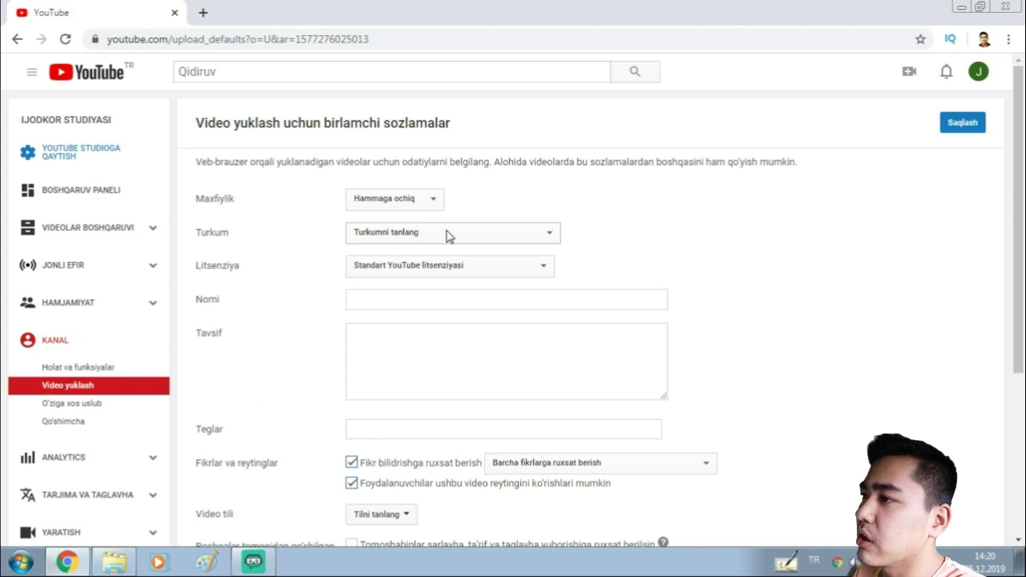
{"action": "left_click", "coordinate": [433, 205]}
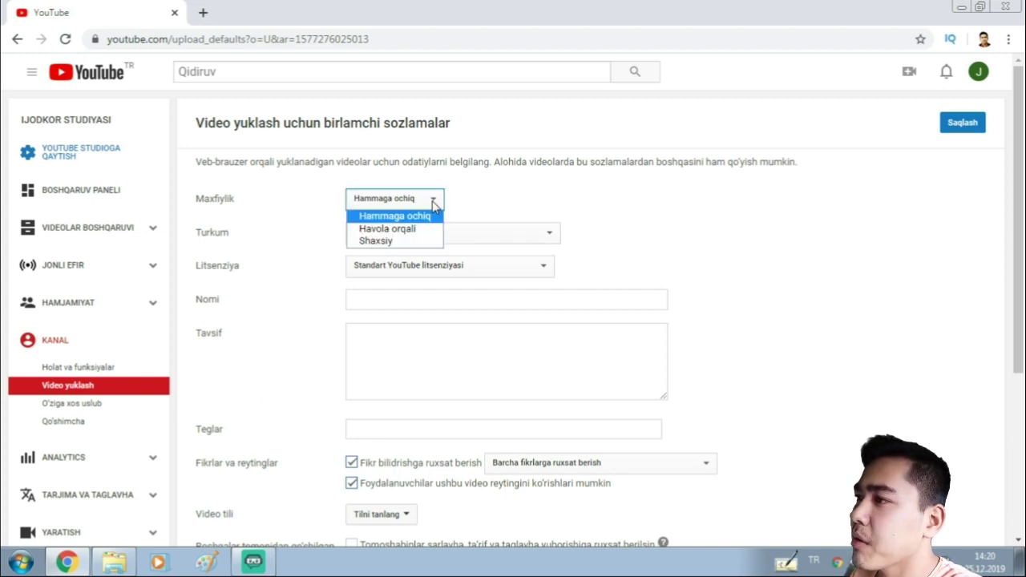
{"action": "left_click", "coordinate": [417, 218]}
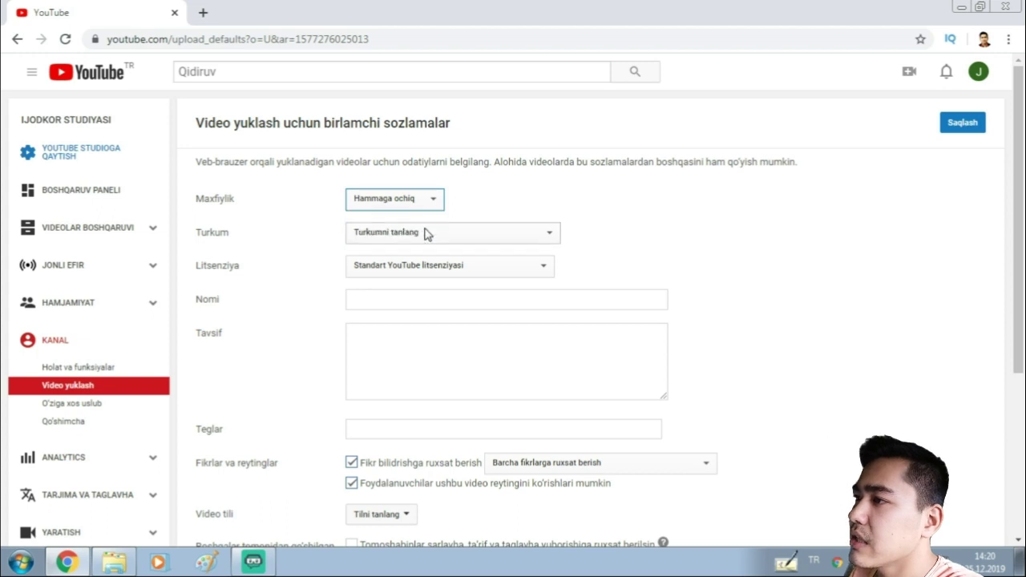
Set the default upload category to Gaming and keep Standart YouTube litsenziyasi as the licence.
{"action": "left_click", "coordinate": [426, 233]}
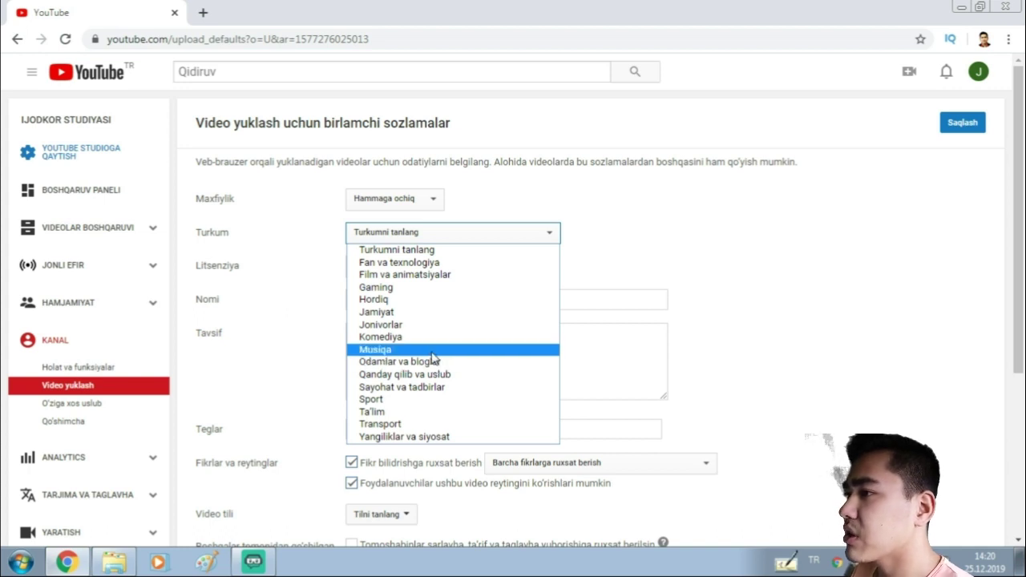
{"action": "left_click", "coordinate": [396, 289]}
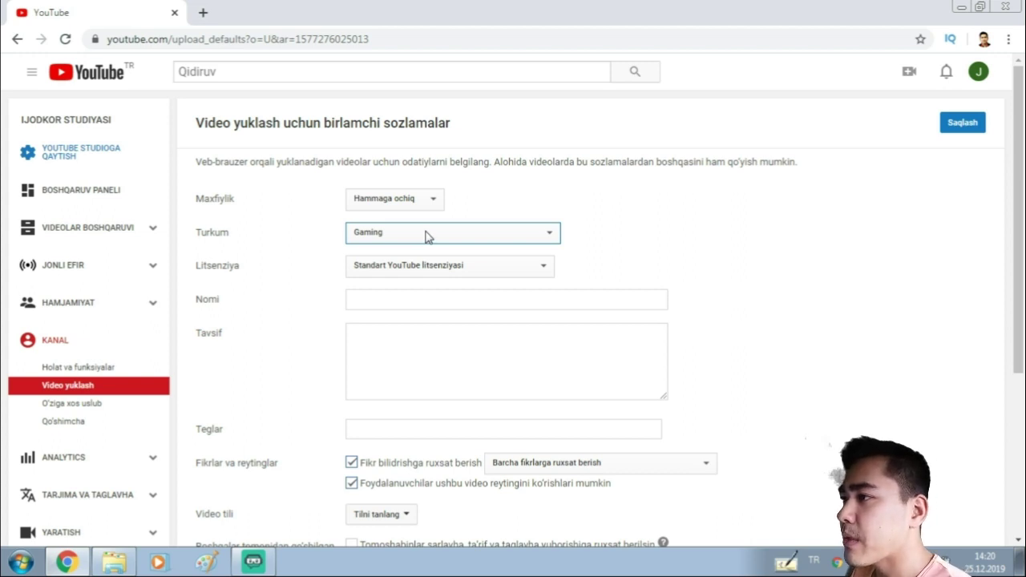
{"action": "left_click", "coordinate": [456, 267]}
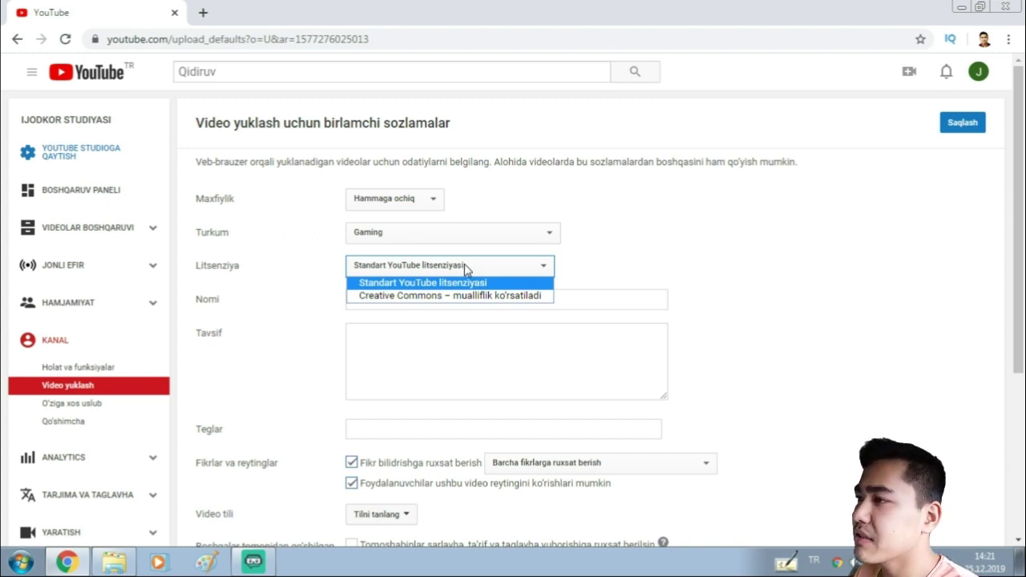
{"action": "left_click", "coordinate": [476, 269]}
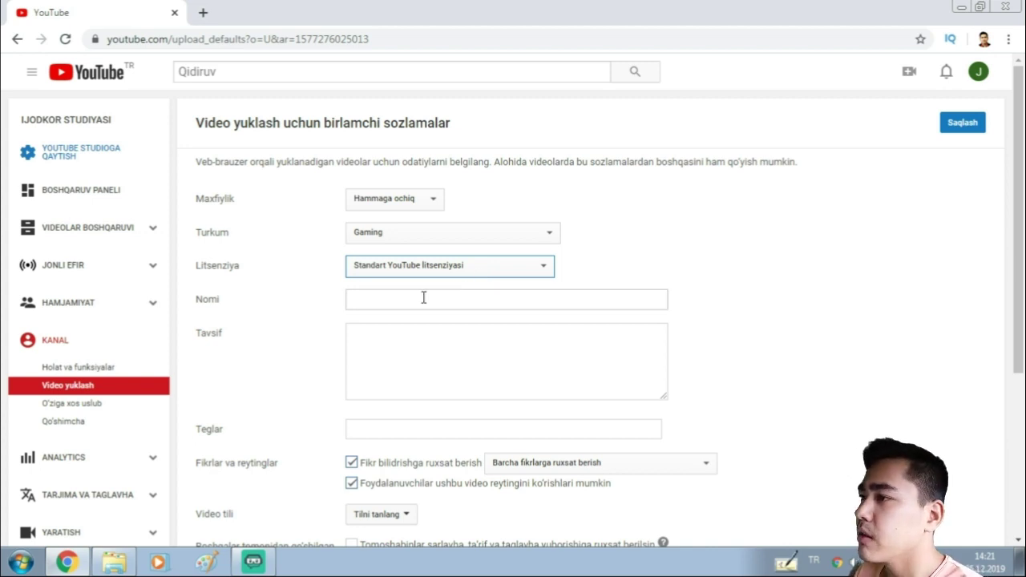
Check the default title field's suggestions and place the cursor in the empty Tavsif description field.
{"action": "left_click", "coordinate": [367, 298]}
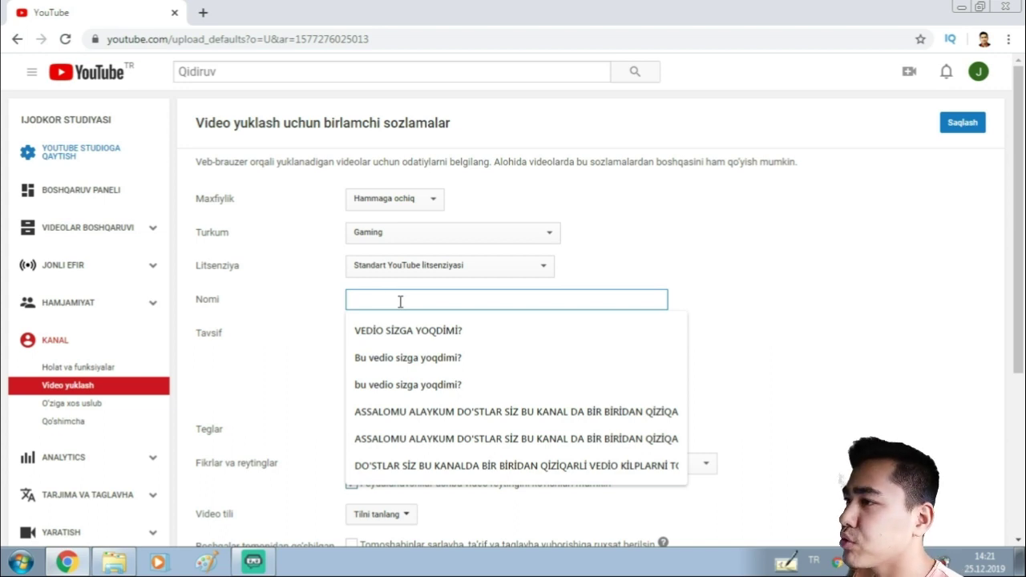
{"action": "left_click", "coordinate": [340, 333]}
{"action": "left_click", "coordinate": [362, 342]}
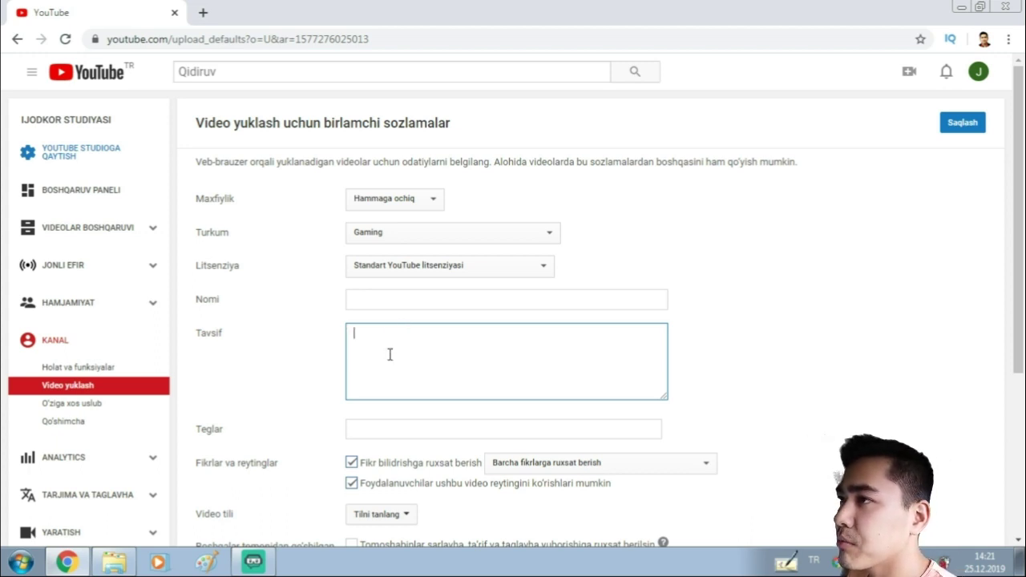
Open YouTube in a new tab and search for the creator's channel by name.
{"action": "left_click", "coordinate": [203, 12]}
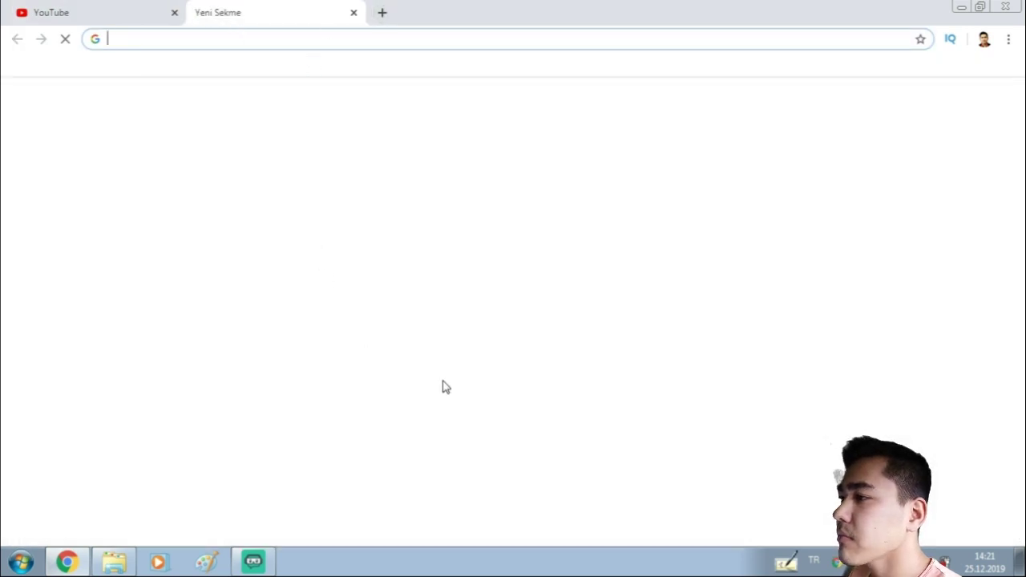
{"action": "left_click", "coordinate": [473, 389]}
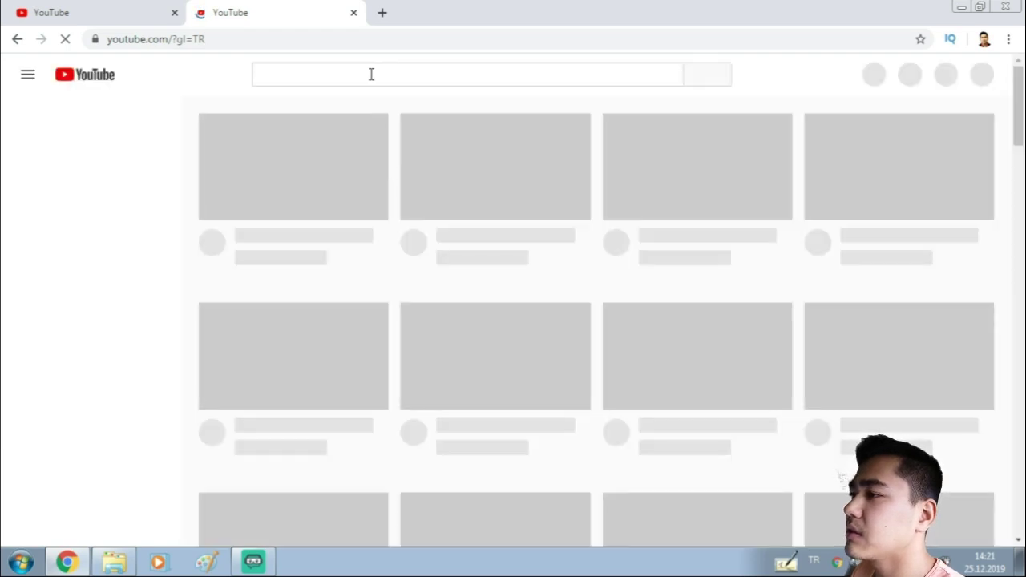
{"action": "left_click", "coordinate": [371, 74]}
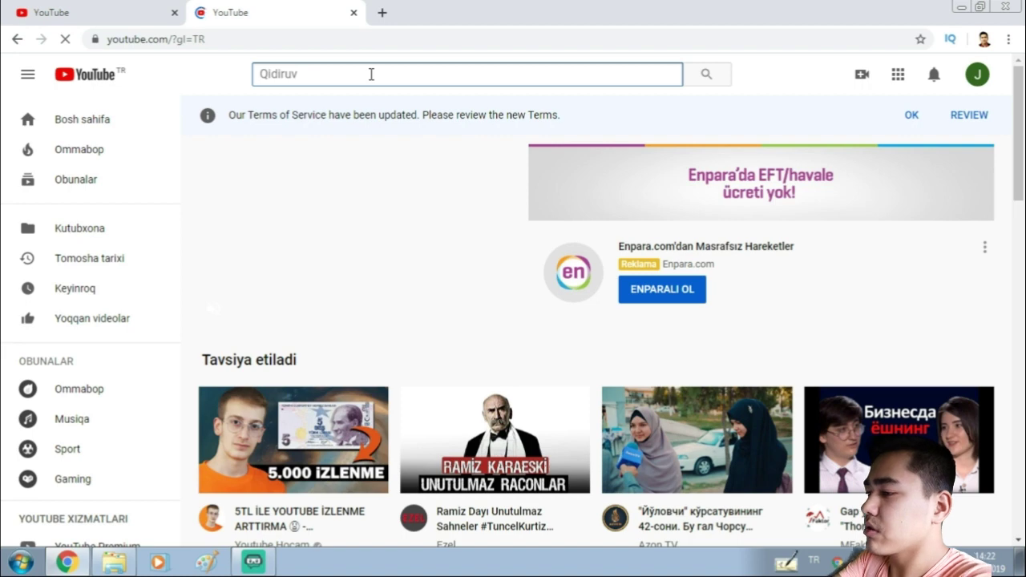
{"action": "type", "text": "jahong"}
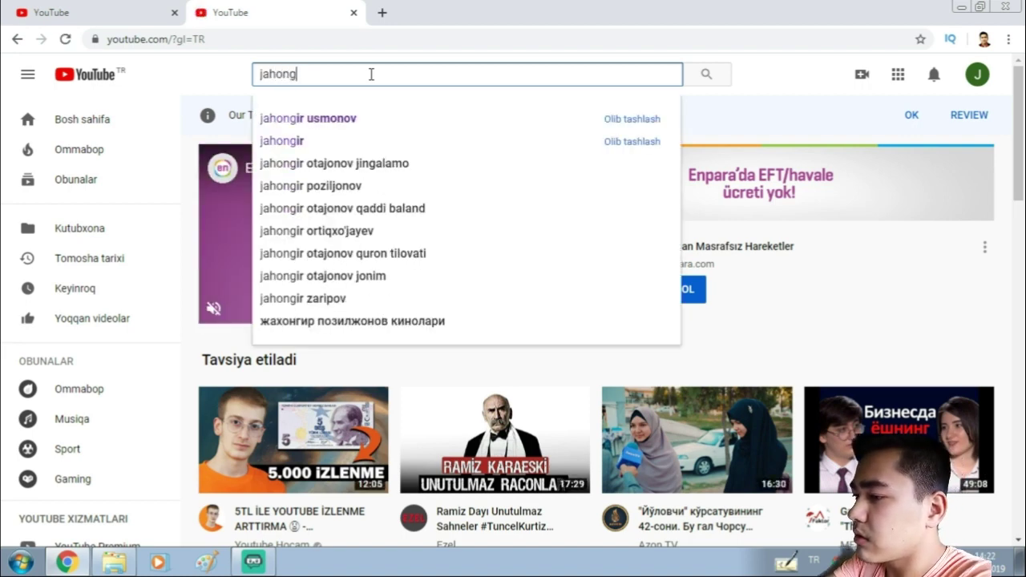
{"action": "type", "text": "ir us"}
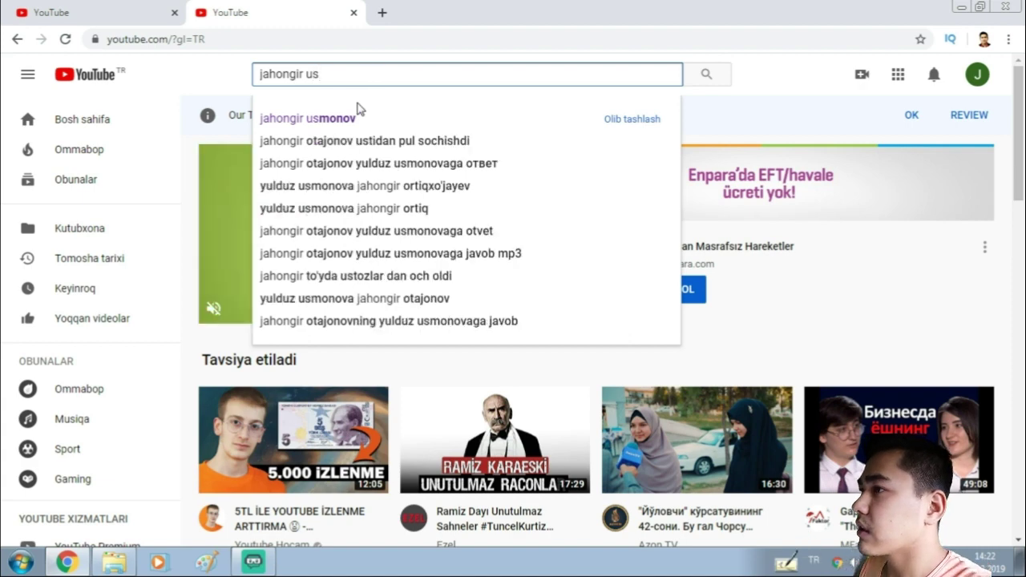
{"action": "left_click", "coordinate": [343, 120]}
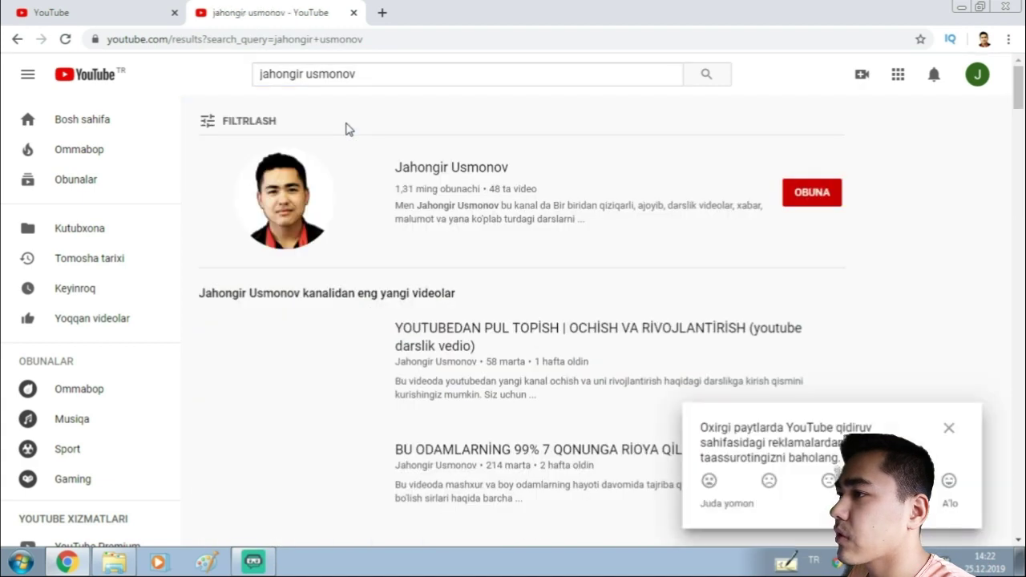
Open the video "YOUTUBEDAN PUL TOPİSH | OCHİSH VA RİVOJLANTİRİSH", dismiss the ad survey and view its description.
{"action": "left_click", "coordinate": [317, 325]}
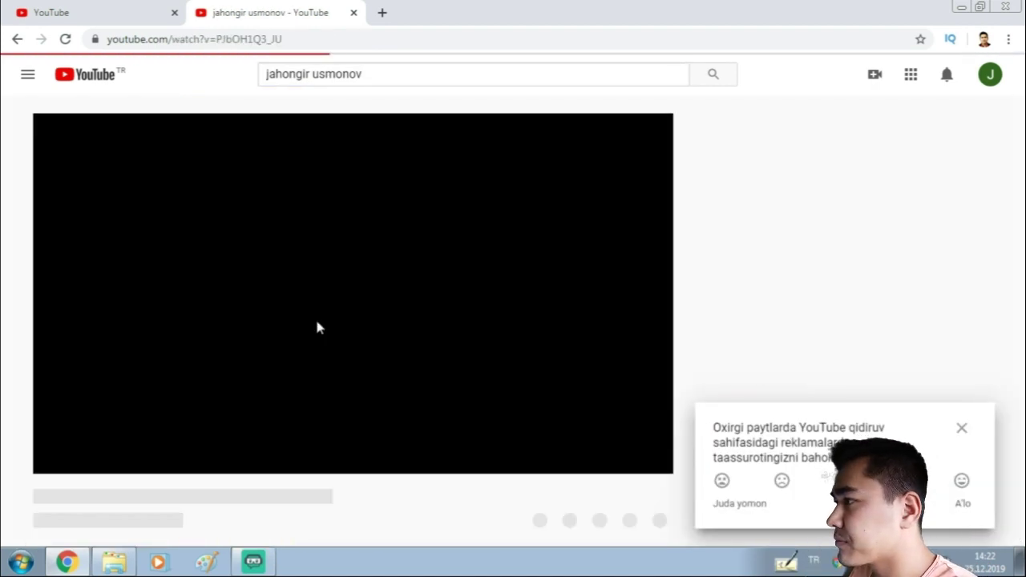
{"action": "left_click", "coordinate": [962, 427]}
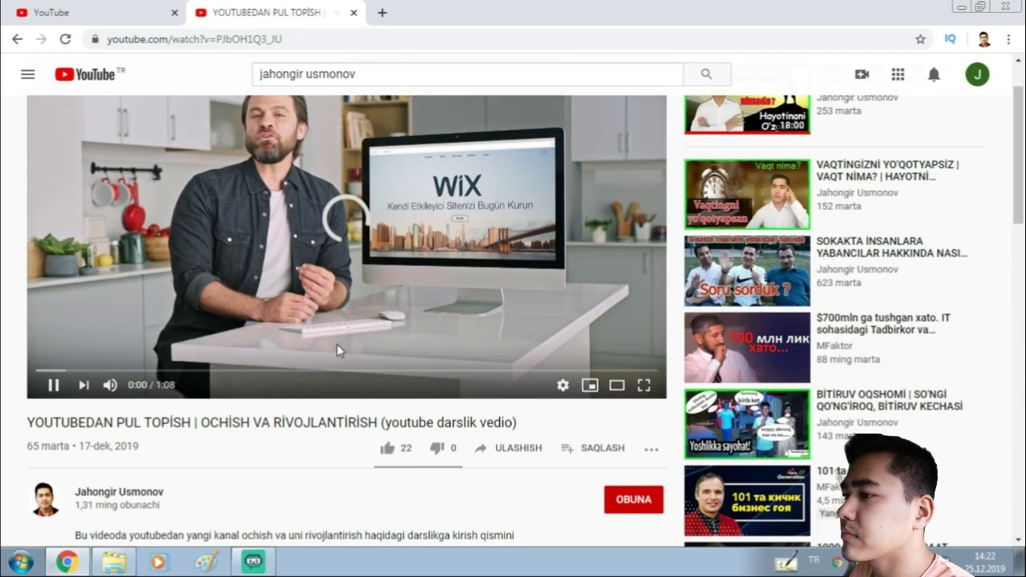
{"action": "scroll", "coordinate": [352, 346], "scroll_direction": "down", "scroll_amount": 3}
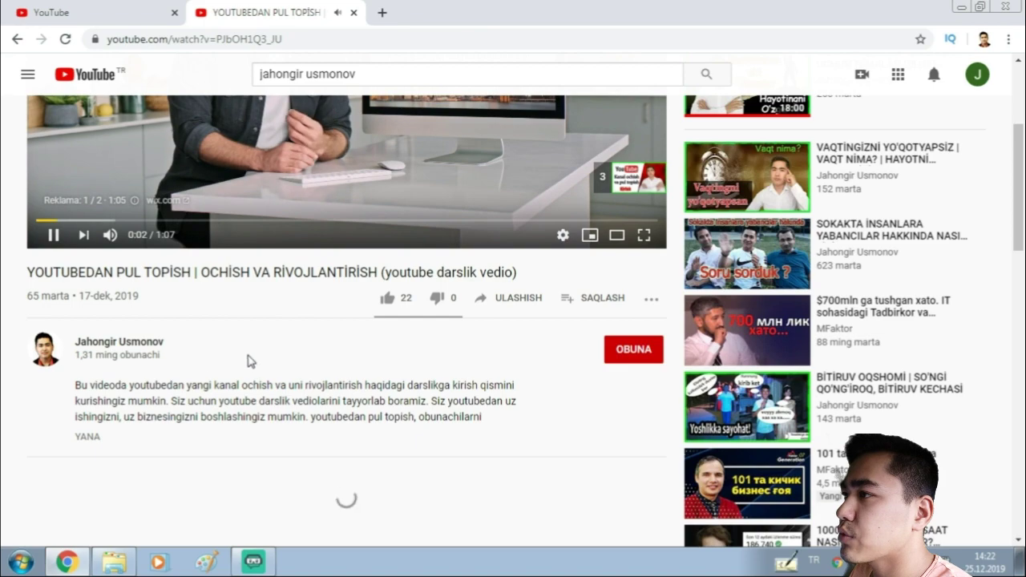
Expand the video's full description and review its text and links.
{"action": "scroll", "coordinate": [425, 187], "scroll_direction": "up", "scroll_amount": 2}
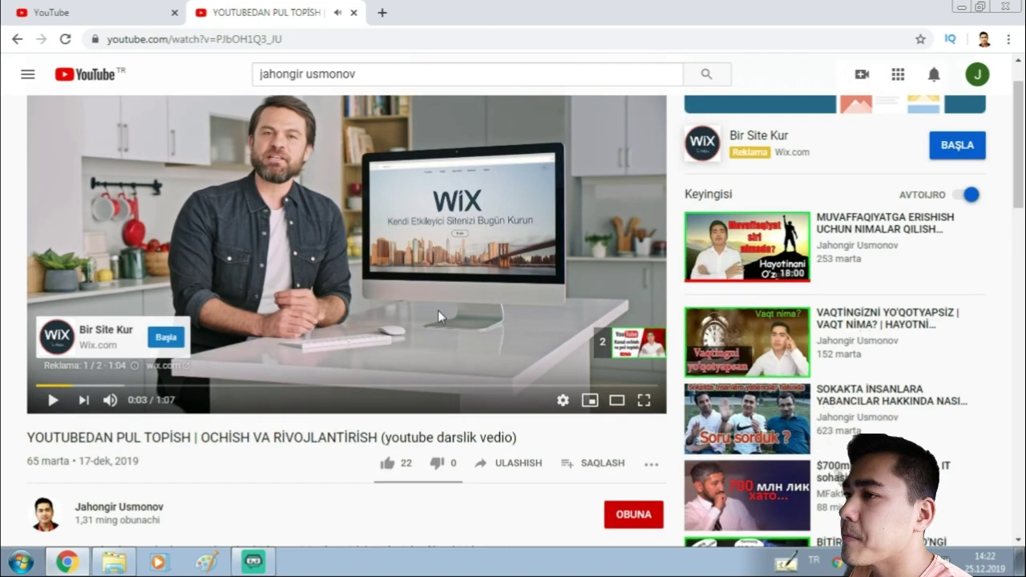
{"action": "scroll", "coordinate": [423, 267], "scroll_direction": "down", "scroll_amount": 3}
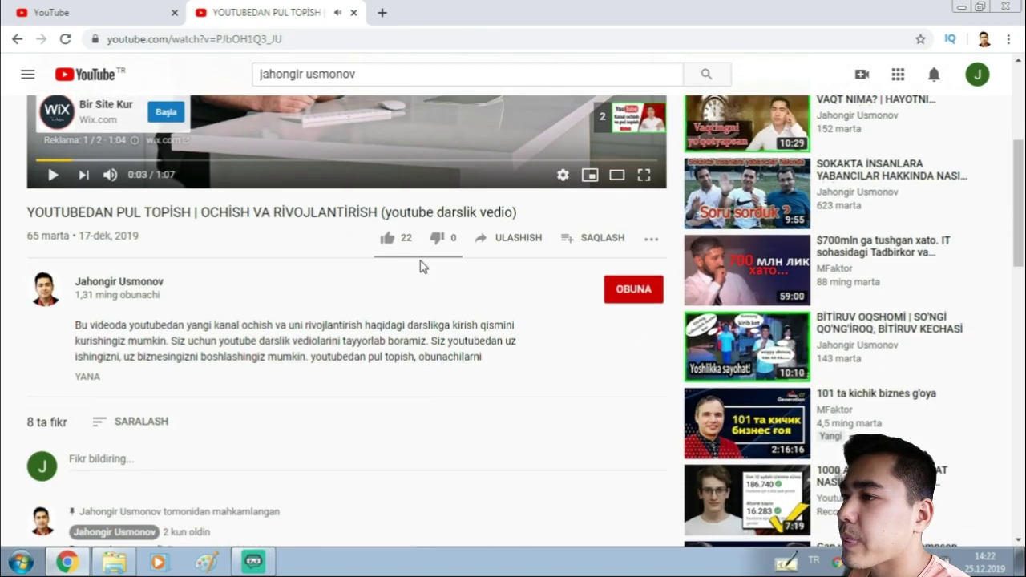
{"action": "left_click", "coordinate": [103, 379]}
{"action": "scroll", "coordinate": [167, 381], "scroll_direction": "down", "scroll_amount": 1}
{"action": "scroll", "coordinate": [167, 380], "scroll_direction": "down", "scroll_amount": 2}
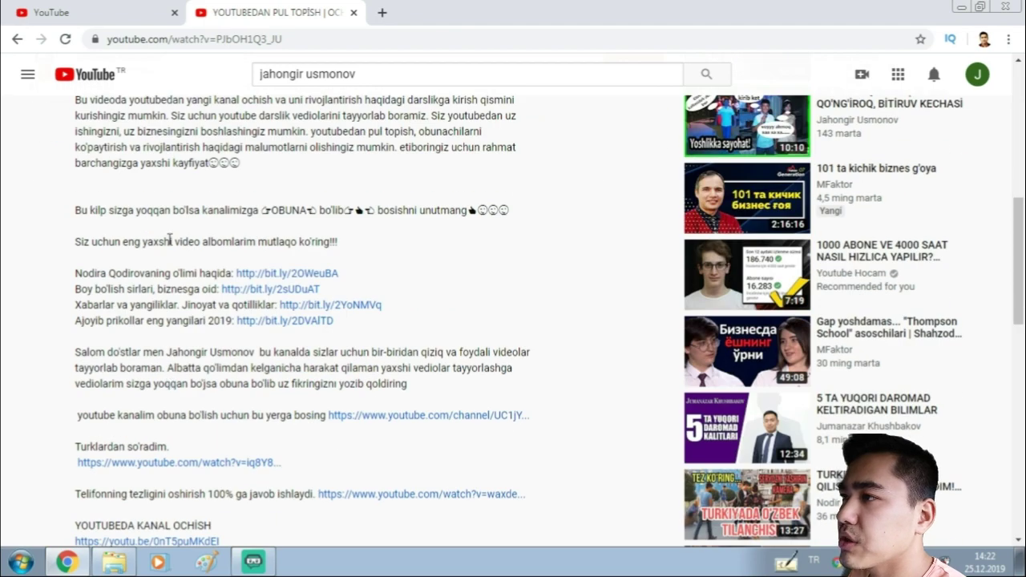
{"action": "scroll", "coordinate": [120, 165], "scroll_direction": "up", "scroll_amount": 1}
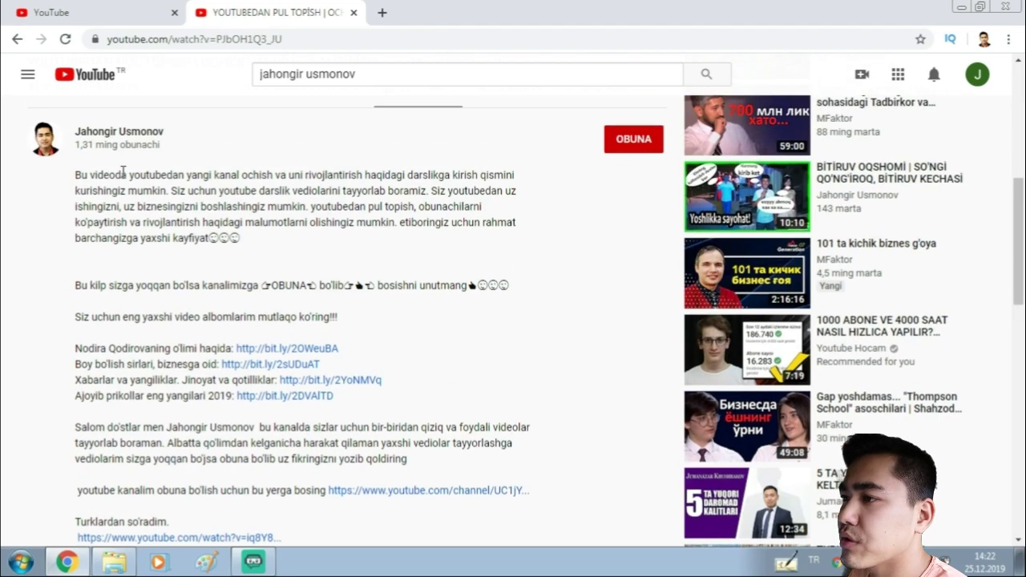
{"action": "scroll", "coordinate": [154, 353], "scroll_direction": "down", "scroll_amount": 5}
{"action": "scroll", "coordinate": [153, 372], "scroll_direction": "up", "scroll_amount": 5}
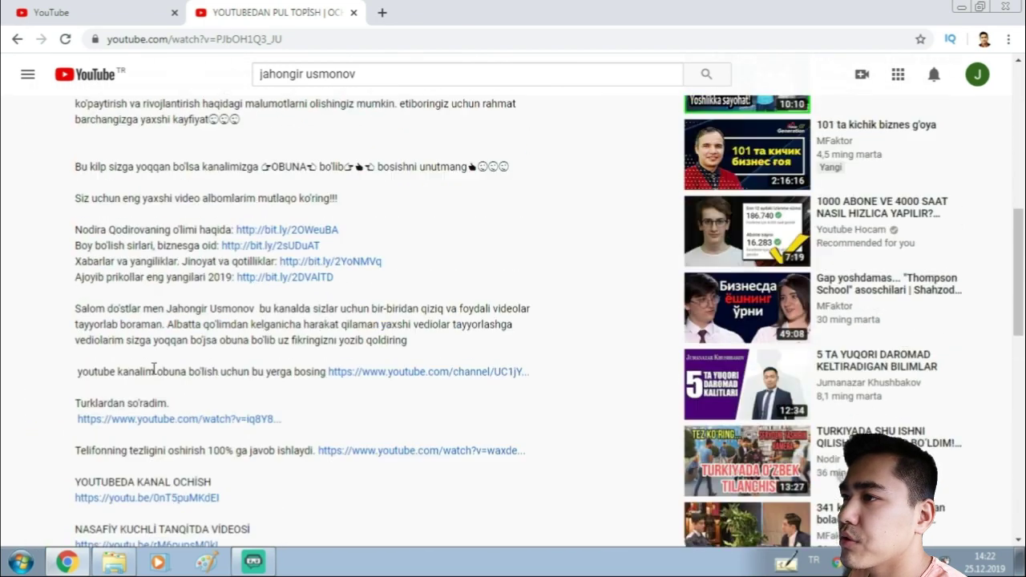
Copy the video's whole description text, from "Bu videoda youtubedan" through the last link under "NASAFİY KUCHLİ TANQİTDA VİDEOSİ".
{"action": "left_click_drag", "start_coordinate": [76, 173], "coordinate": [236, 526]}
{"action": "scroll", "coordinate": [200, 522], "scroll_direction": "down", "scroll_amount": 2}
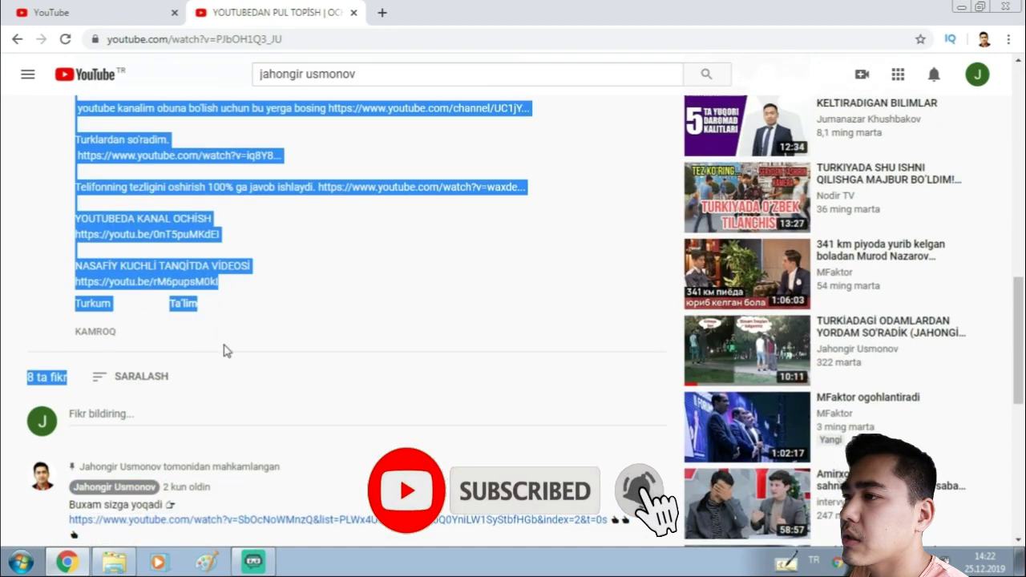
{"action": "left_click_drag", "start_coordinate": [225, 348], "coordinate": [229, 288]}
{"action": "right_click", "coordinate": [189, 235]}
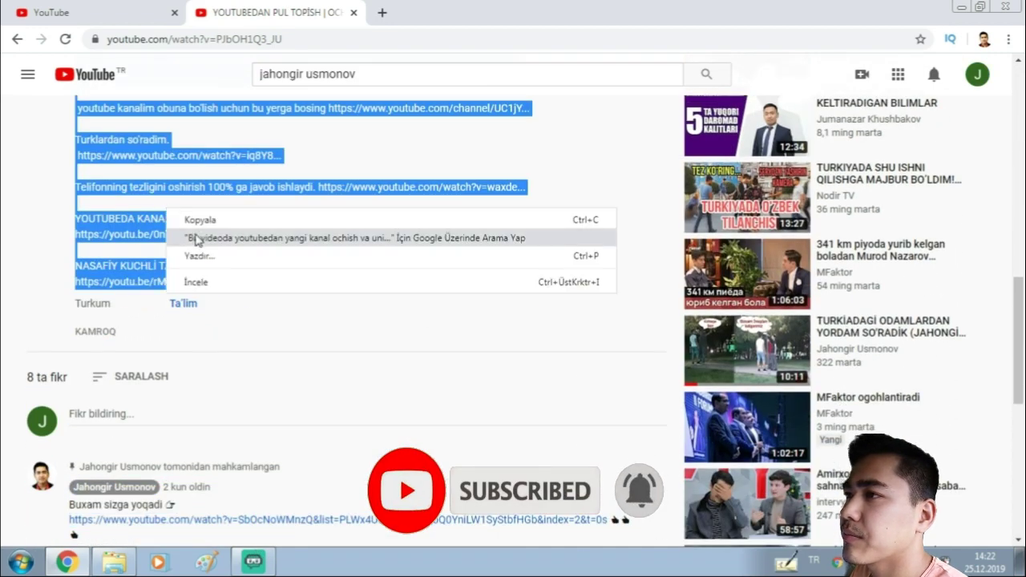
{"action": "left_click", "coordinate": [196, 219]}
Paste the copied text into the Tavsif field of the upload defaults and enlarge the field to fit most of it.
{"action": "left_click", "coordinate": [163, 8]}
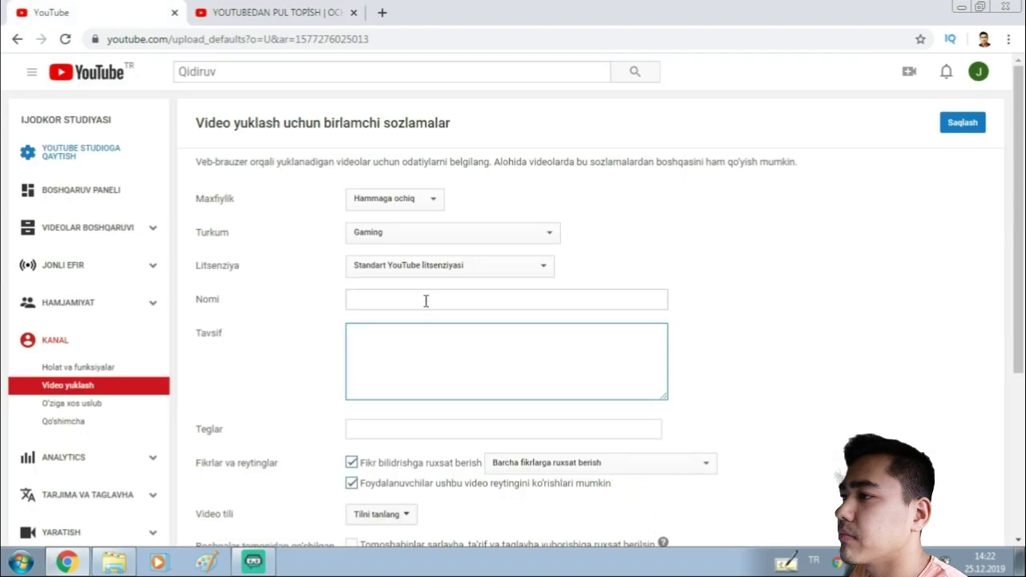
{"action": "right_click", "coordinate": [367, 337]}
{"action": "left_click", "coordinate": [404, 219]}
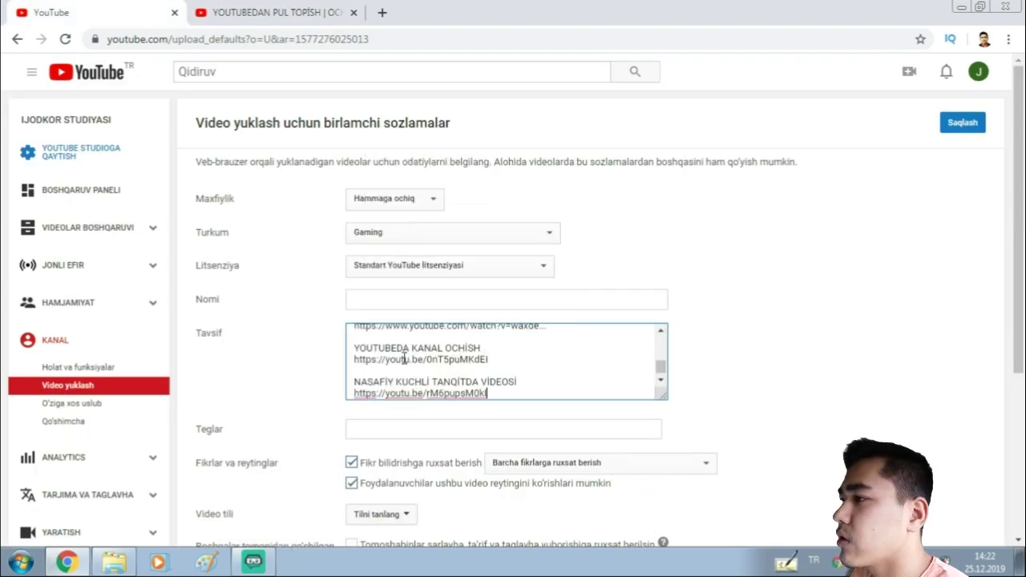
{"action": "left_click_drag", "start_coordinate": [664, 401], "coordinate": [682, 537]}
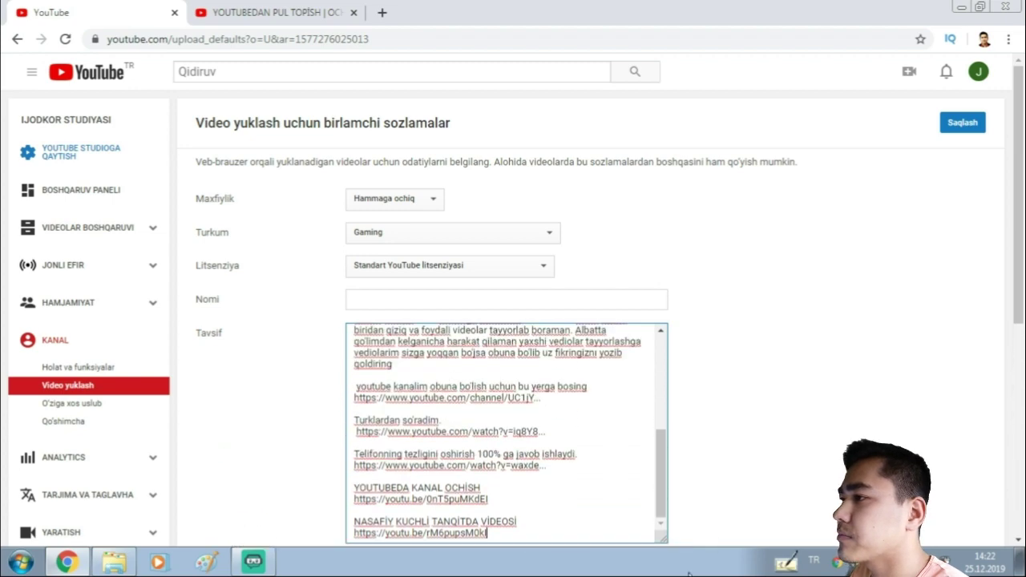
{"action": "scroll", "coordinate": [589, 343], "scroll_direction": "up", "scroll_amount": 5}
{"action": "scroll", "coordinate": [767, 341], "scroll_direction": "down", "scroll_amount": 4}
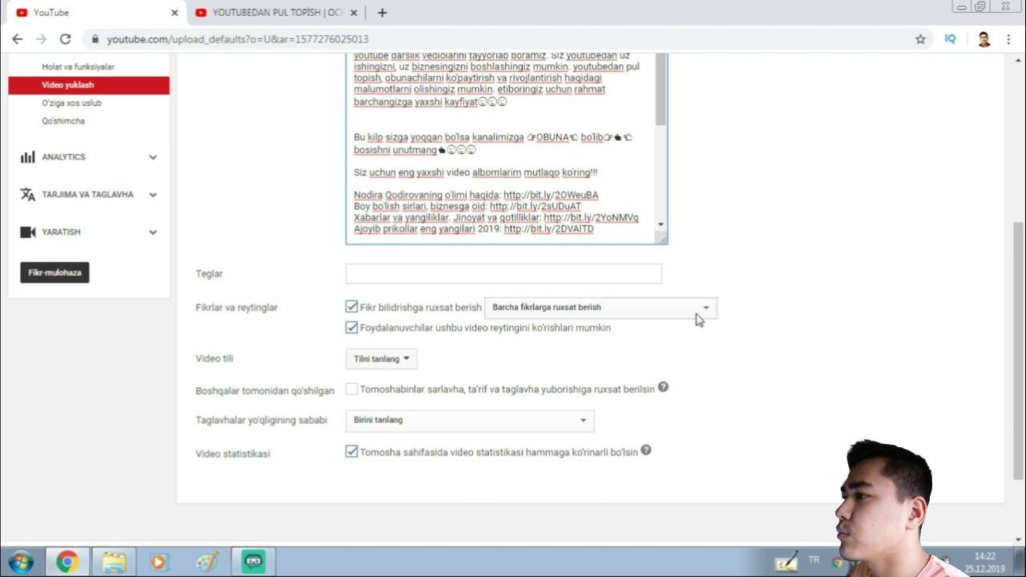
{"action": "left_click_drag", "start_coordinate": [665, 241], "coordinate": [678, 444]}
Review the pasted default description, from its introduction to the video links at its end.
{"action": "scroll", "coordinate": [535, 227], "scroll_direction": "up", "scroll_amount": 1}
{"action": "scroll", "coordinate": [532, 227], "scroll_direction": "up", "scroll_amount": 2}
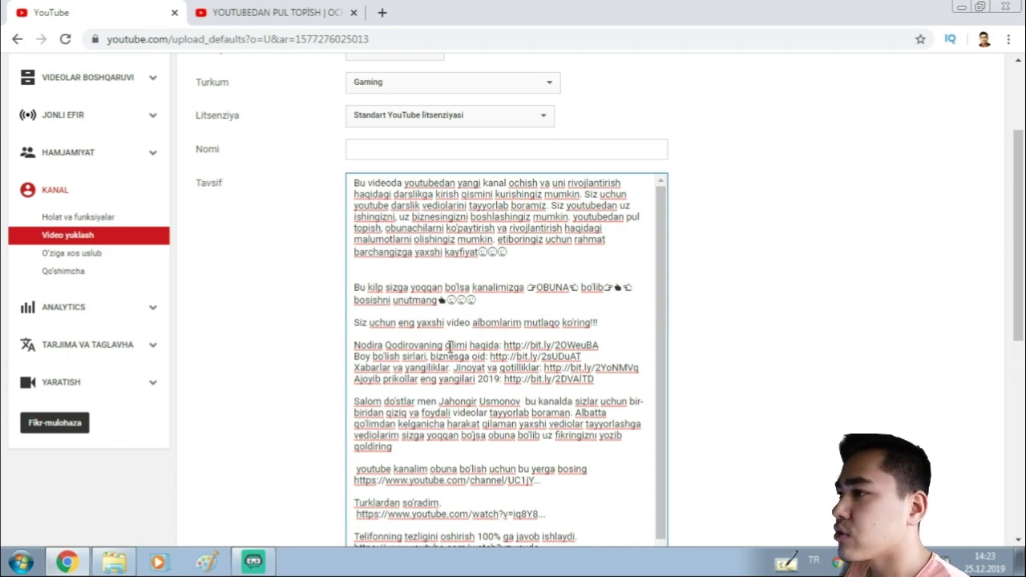
{"action": "scroll", "coordinate": [449, 347], "scroll_direction": "down", "scroll_amount": 1}
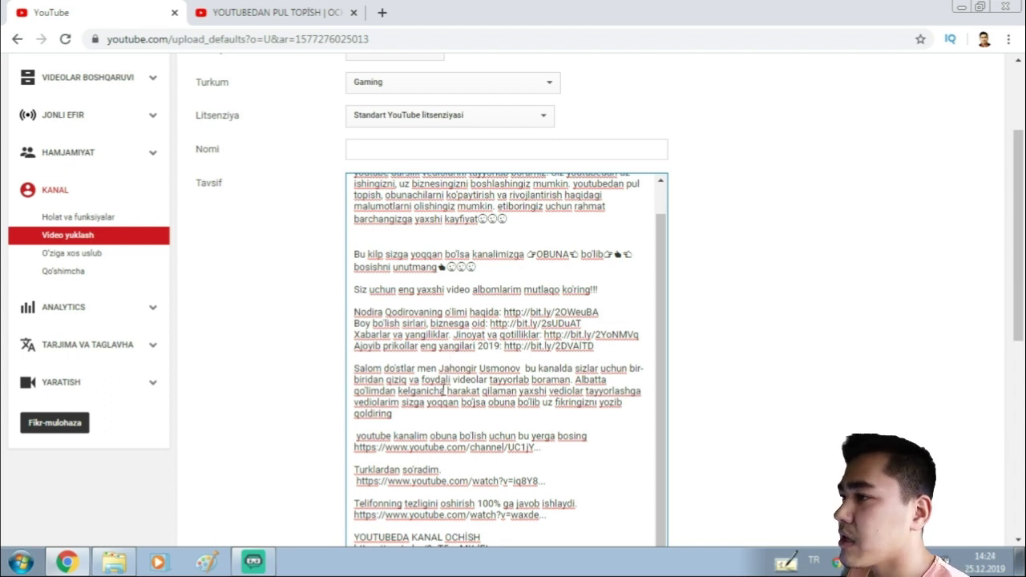
{"action": "scroll", "coordinate": [443, 391], "scroll_direction": "down", "scroll_amount": 2}
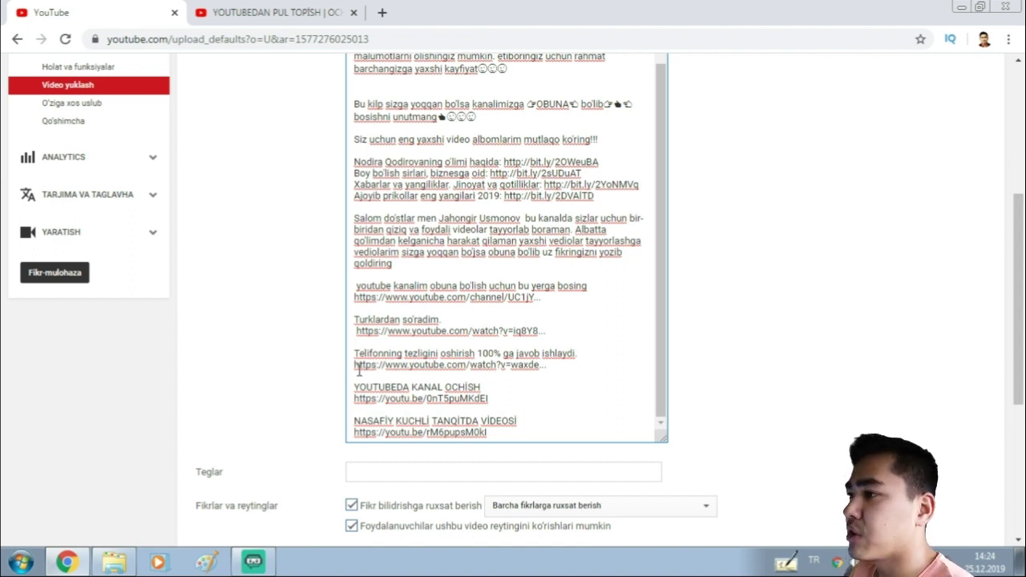
{"action": "scroll", "coordinate": [517, 353], "scroll_direction": "up", "scroll_amount": 10}
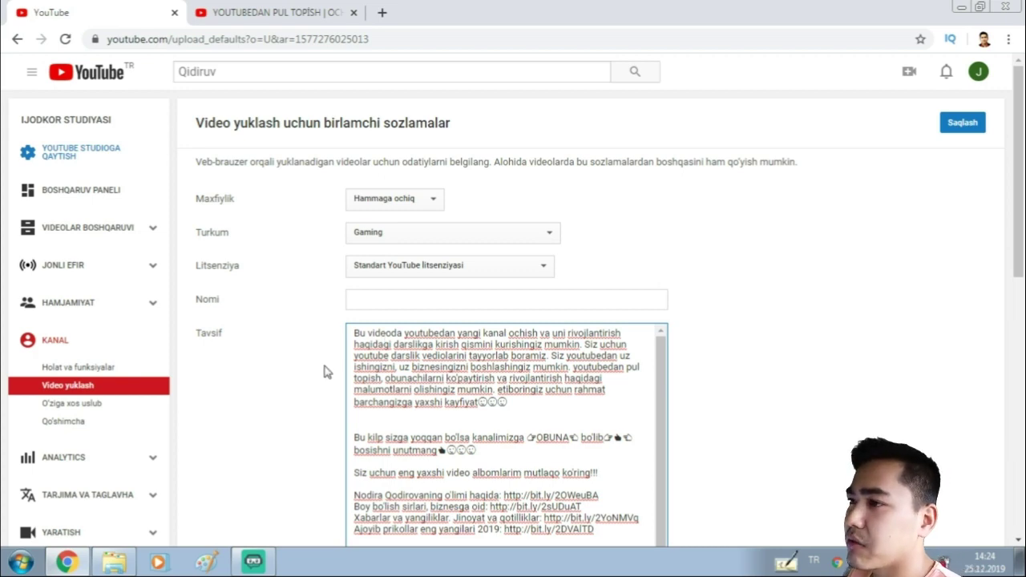
{"action": "scroll", "coordinate": [324, 375], "scroll_direction": "down", "scroll_amount": 3}
{"action": "scroll", "coordinate": [294, 339], "scroll_direction": "down", "scroll_amount": 5}
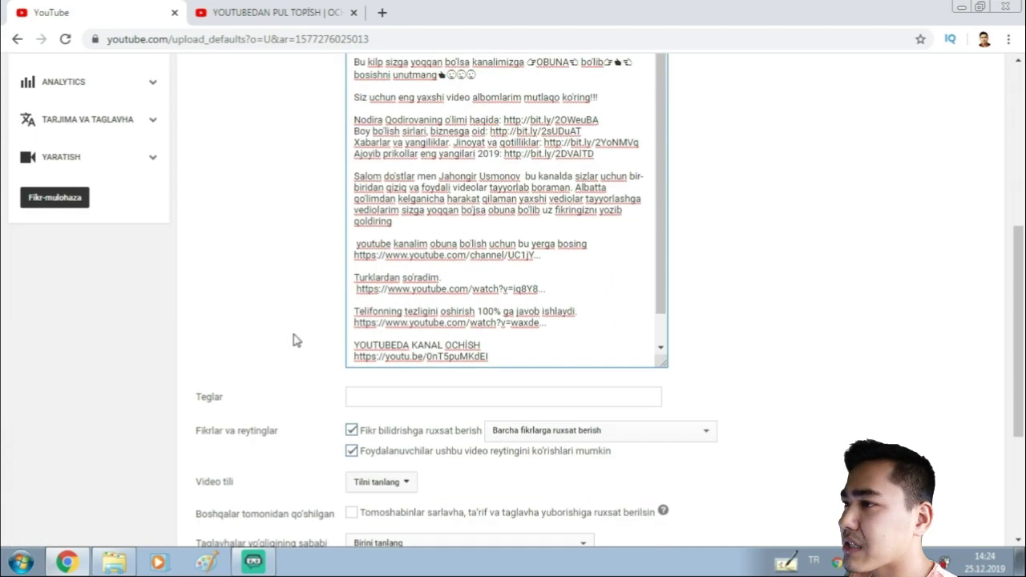
Check the Teglar field's suggestions and look at the video's page again before returning to the upload defaults.
{"action": "left_click", "coordinate": [359, 246]}
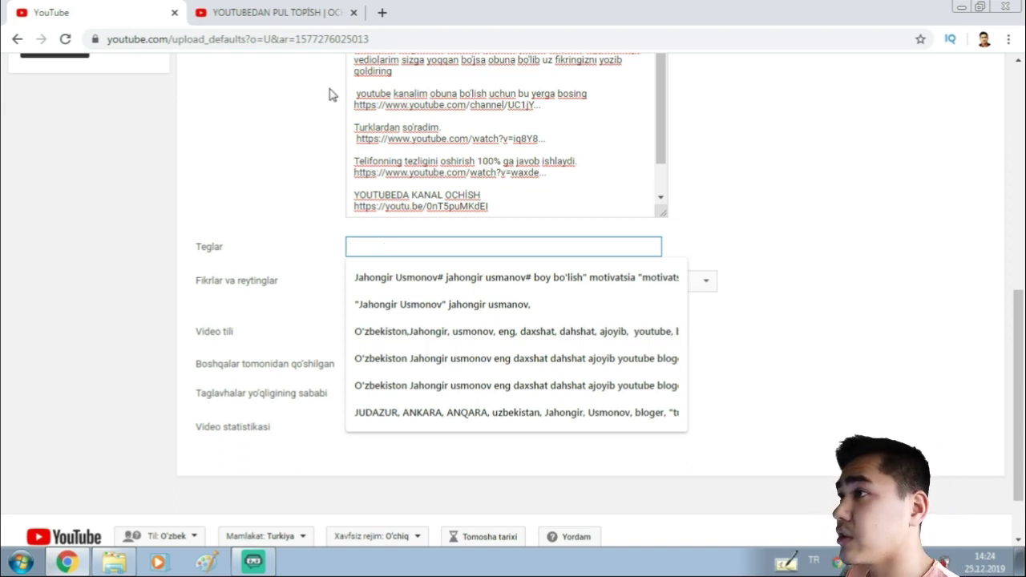
{"action": "left_click", "coordinate": [311, 21]}
{"action": "scroll", "coordinate": [264, 321], "scroll_direction": "up", "scroll_amount": 2}
{"action": "scroll", "coordinate": [267, 321], "scroll_direction": "up", "scroll_amount": 8}
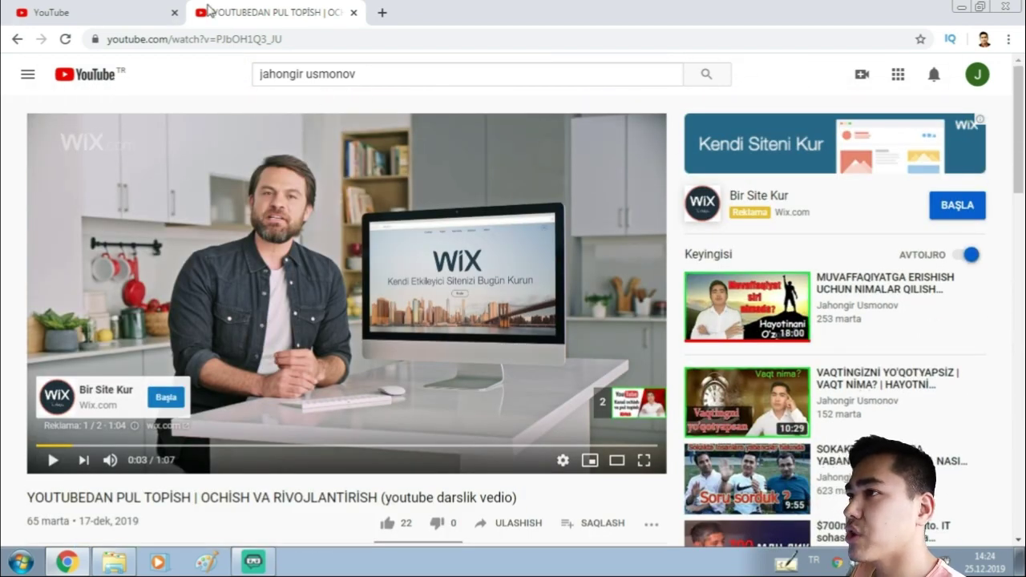
{"action": "left_click", "coordinate": [102, 11]}
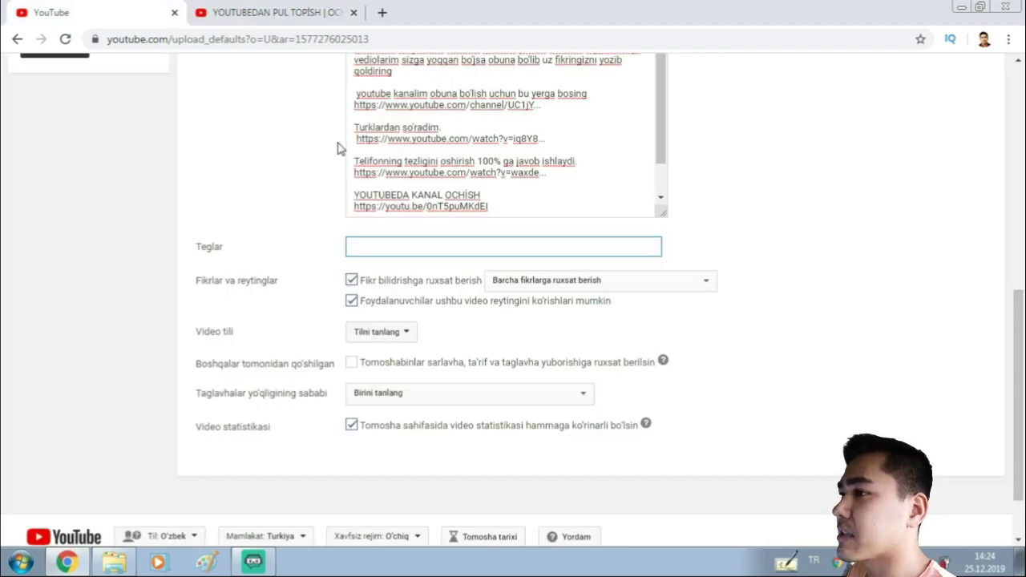
Enter "o'yin, clash of clans," as the first default tags in the Teglar field.
{"action": "left_click", "coordinate": [365, 249]}
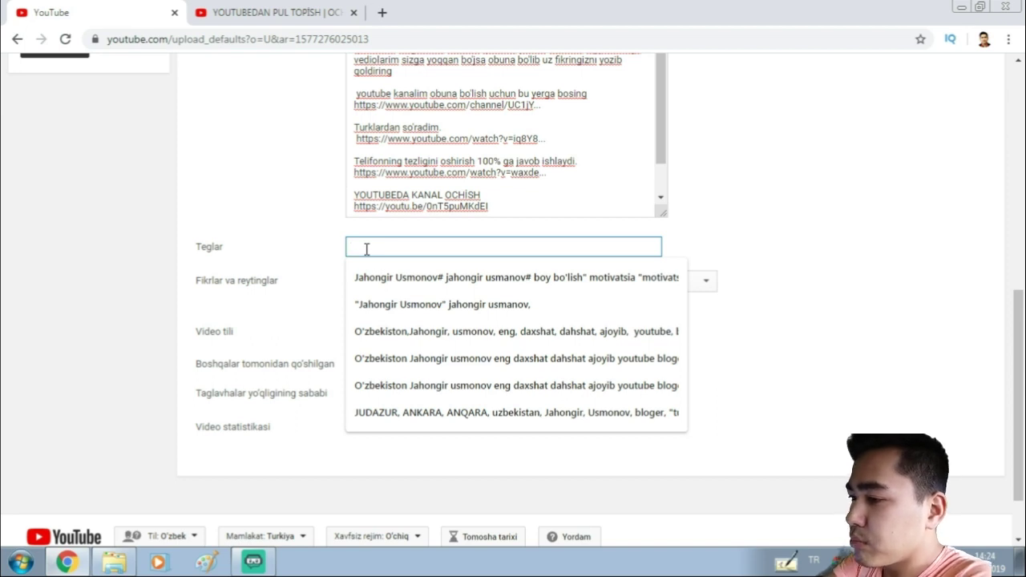
{"action": "type", "text": "o"}
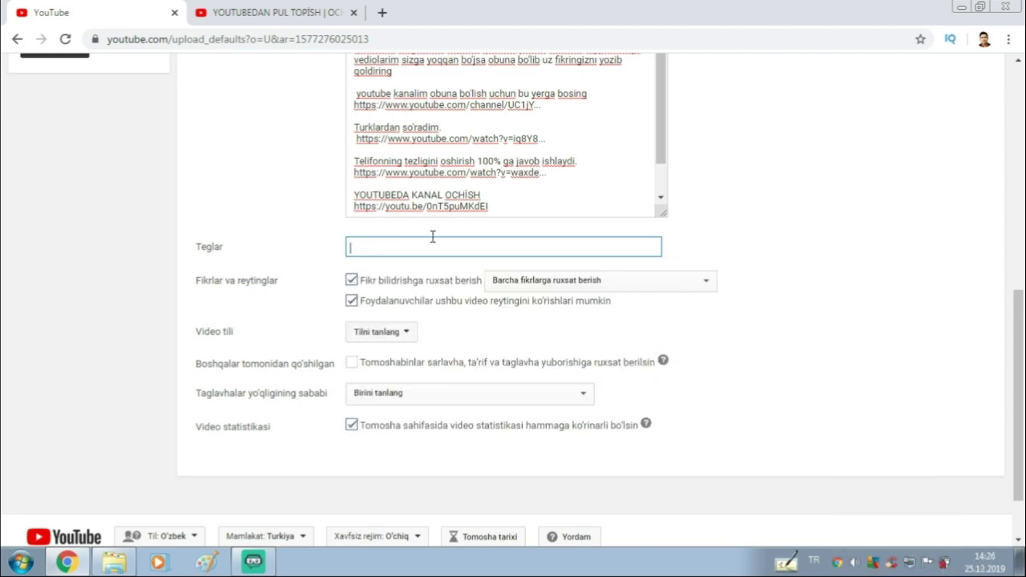
{"action": "type", "text": "o"}
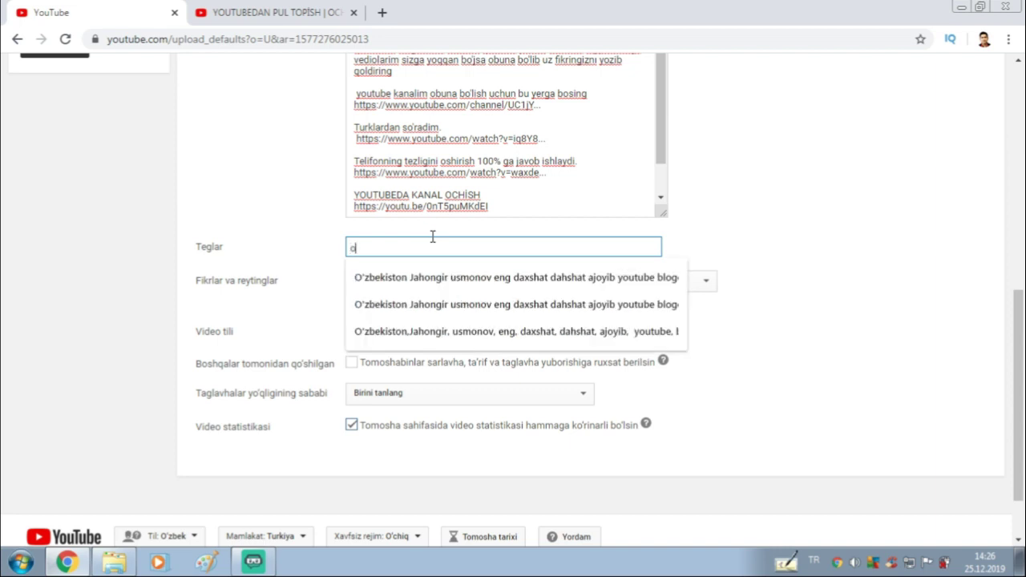
{"action": "type", "text": "'y"}
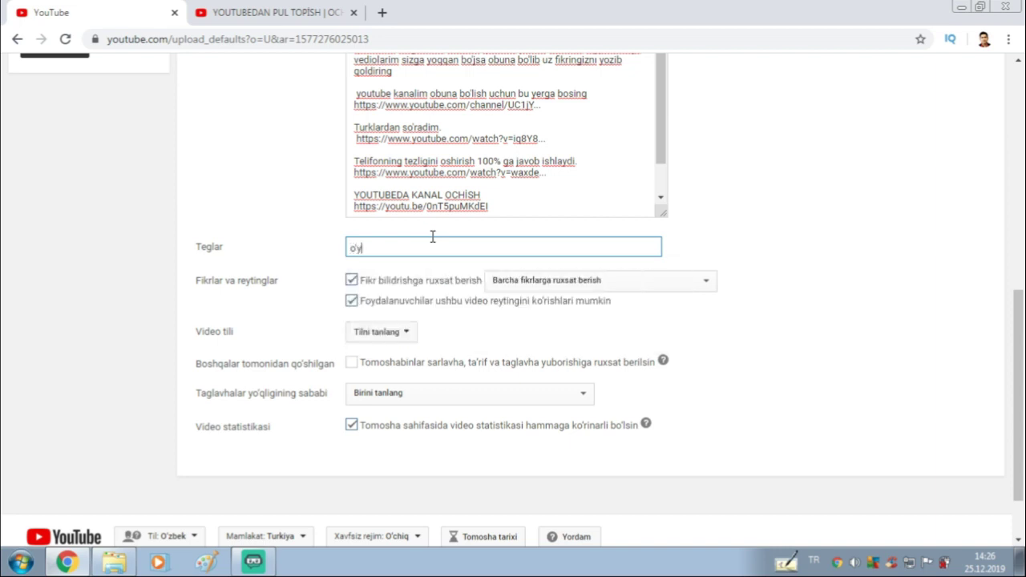
{"action": "type", "text": "in, clash of clans,"}
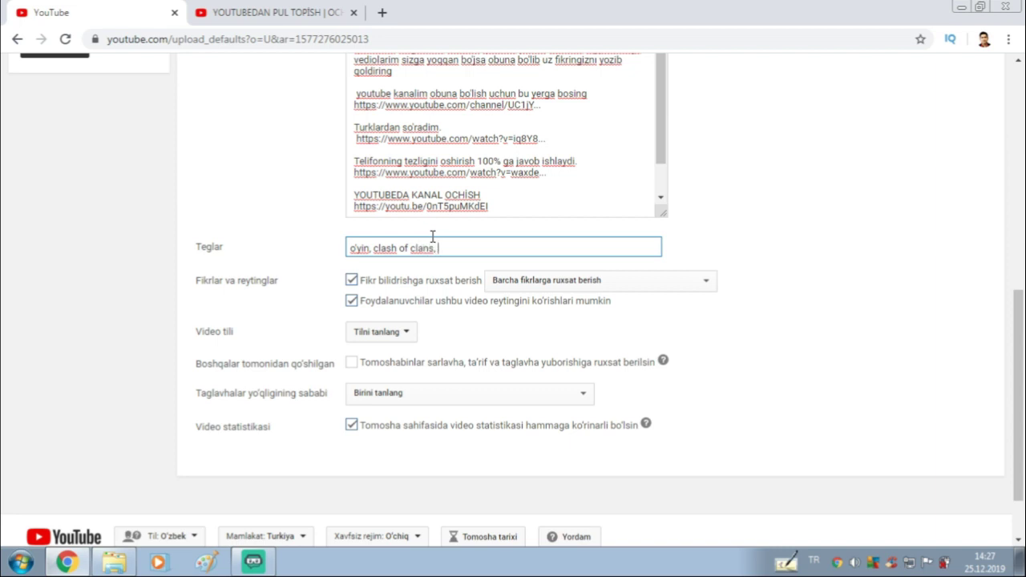
Add the tags "Pubg mobile, uzbekcha o'yinlar," to the default tags.
{"action": "type", "text": " Pubg mobile, uzbekcha n"}
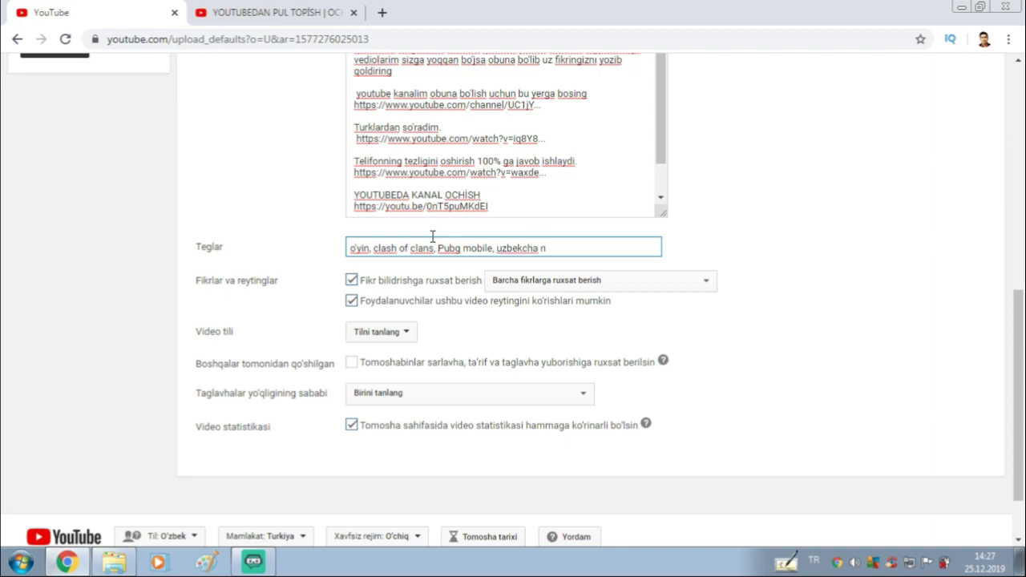
{"action": "key", "text": "BackSpace"}
{"action": "type", "text": "o"}
{"action": "key", "text": "BackSpace"}
{"action": "type", "text": "o'yinlar,"}
{"action": "key", "text": "BackSpace"}
{"action": "type", "text": ","}
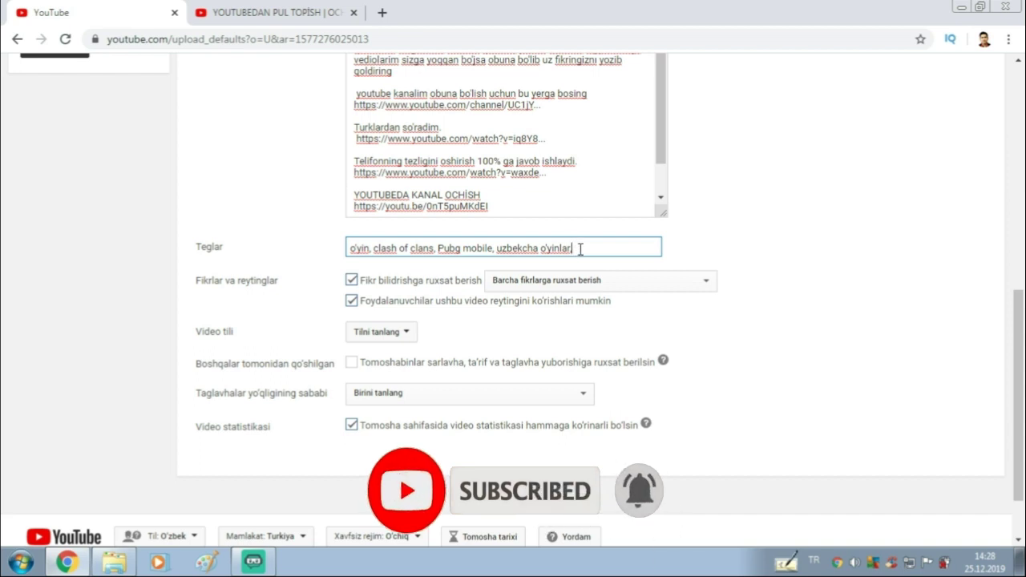
{"action": "key", "text": "BackSpace"}
{"action": "key", "text": "BackSpace"}
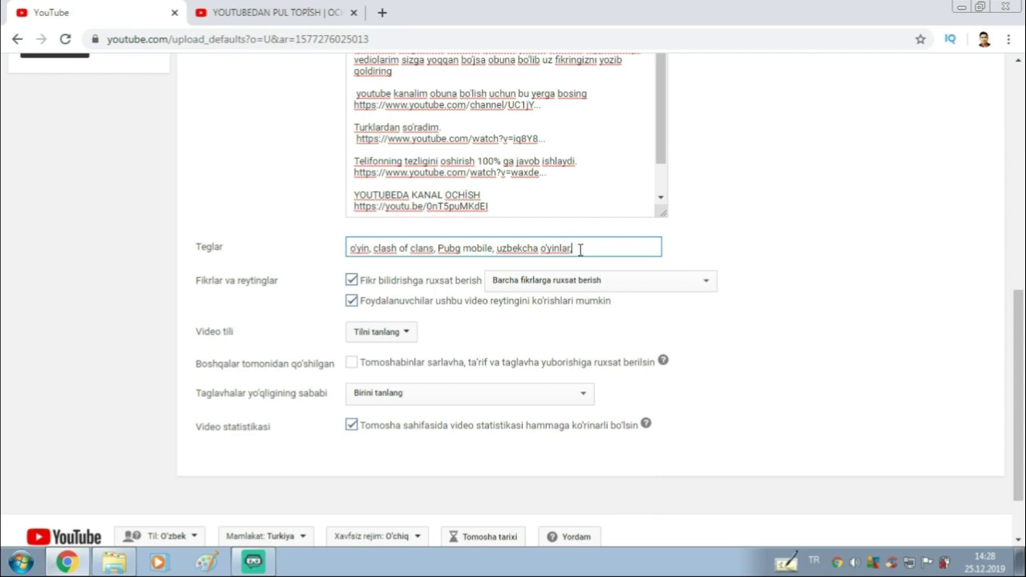
{"action": "key", "text": "BackSpace"}
Keep comments allowed on uploads and set the default video language to O'zbek.
{"action": "left_click", "coordinate": [352, 281]}
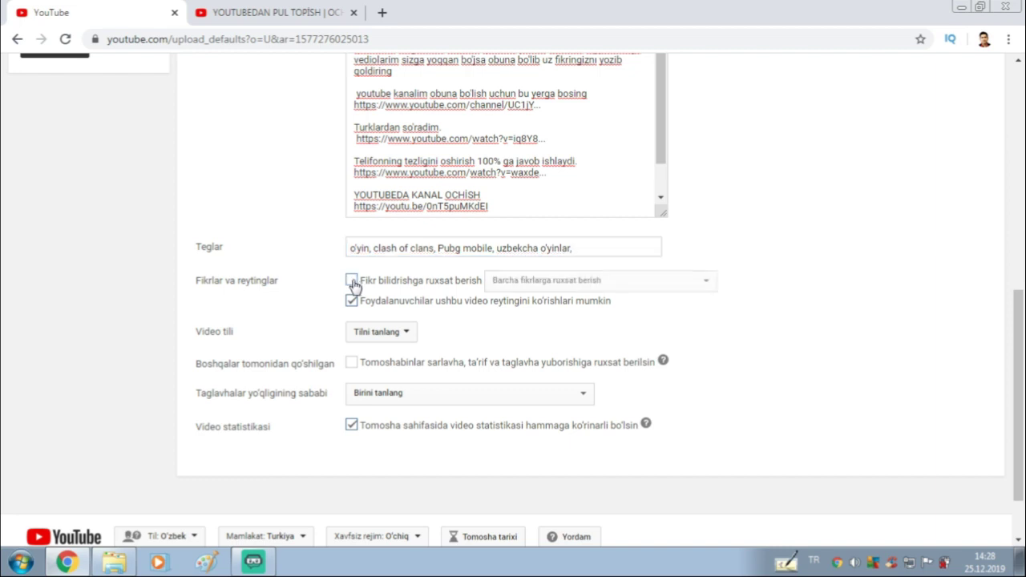
{"action": "left_click", "coordinate": [352, 281]}
{"action": "left_click", "coordinate": [403, 333]}
{"action": "left_click", "coordinate": [381, 358]}
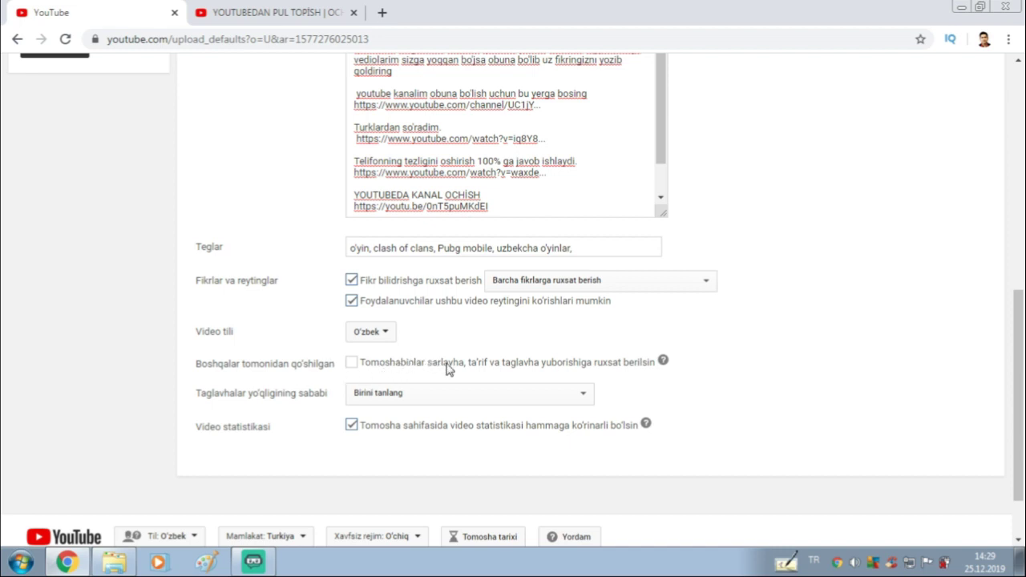
Check the options for viewer-submitted titles and captions, the missing-captions reason and public video statistics.
{"action": "left_click", "coordinate": [350, 365]}
{"action": "left_click", "coordinate": [409, 398]}
{"action": "left_click", "coordinate": [410, 397]}
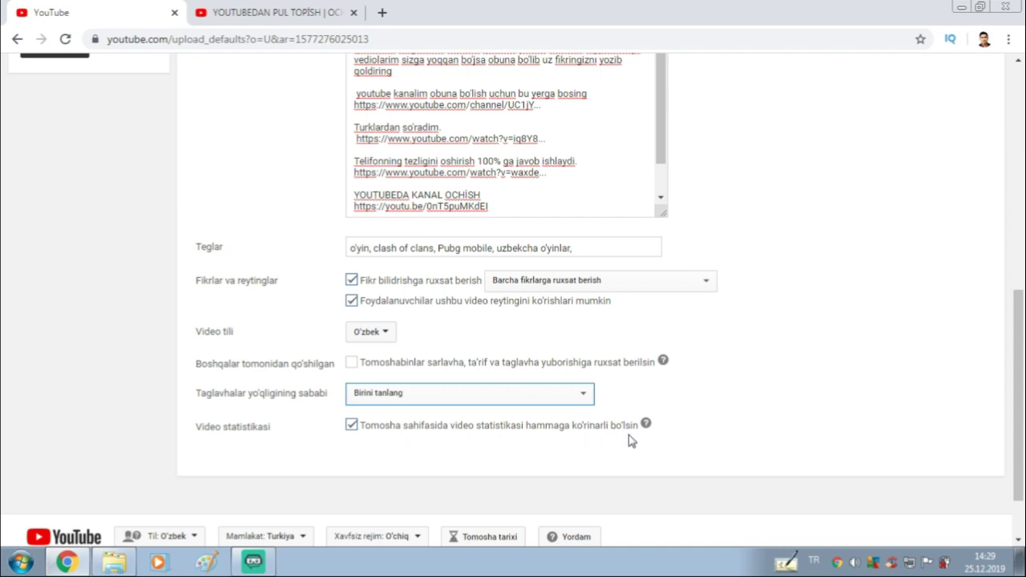
{"action": "left_click", "coordinate": [352, 427]}
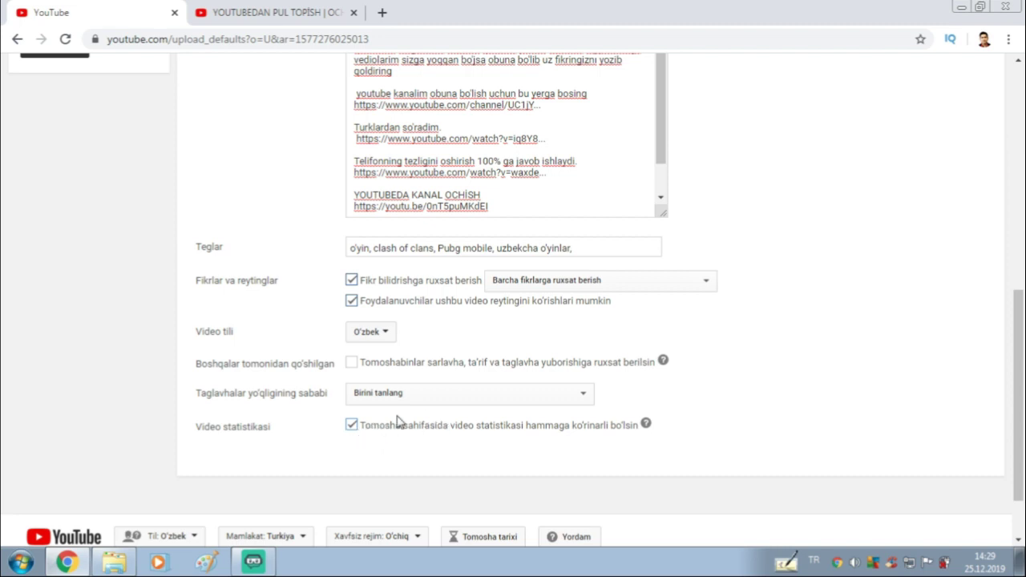
Delete the opening sentences of the default description, from "Bu videoda youtubedan" through "olishingiz mumkin.".
{"action": "scroll", "coordinate": [454, 377], "scroll_direction": "up", "scroll_amount": 10}
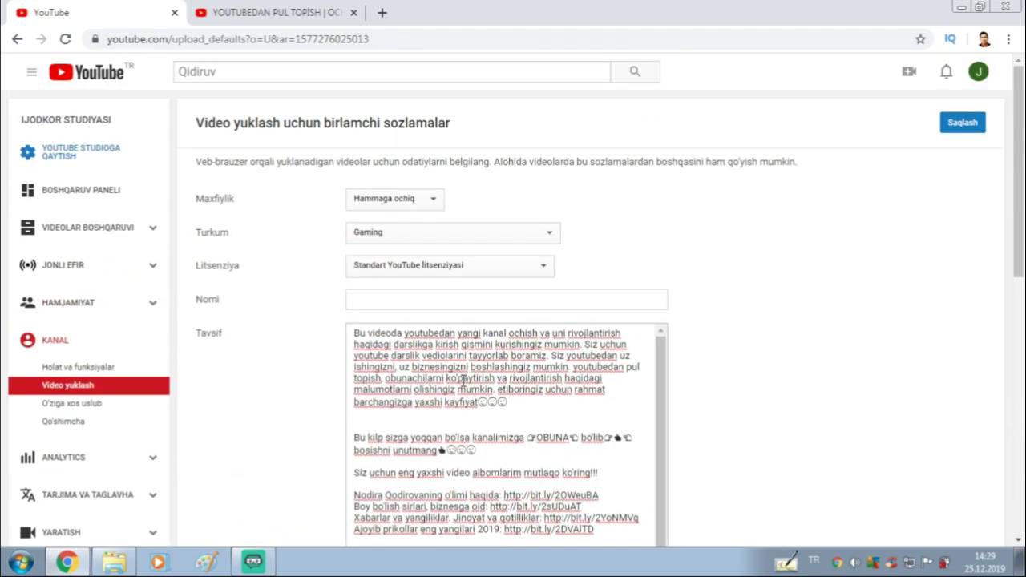
{"action": "scroll", "coordinate": [486, 360], "scroll_direction": "down", "scroll_amount": 2}
{"action": "scroll", "coordinate": [486, 359], "scroll_direction": "up", "scroll_amount": 2}
{"action": "scroll", "coordinate": [410, 323], "scroll_direction": "down", "scroll_amount": 3}
{"action": "left_click_drag", "start_coordinate": [354, 107], "coordinate": [493, 165]}
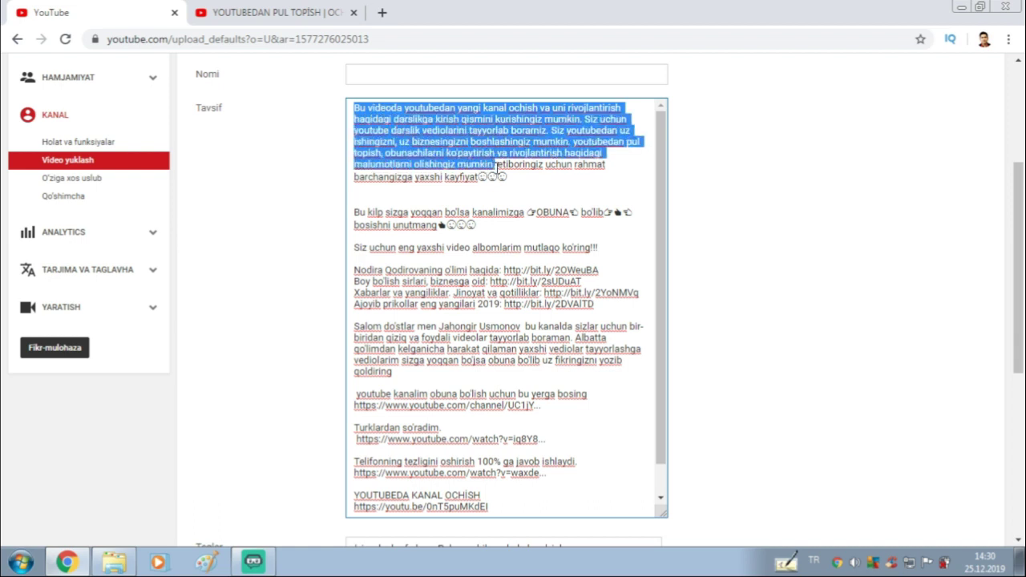
{"action": "key", "text": "BackSpace"}
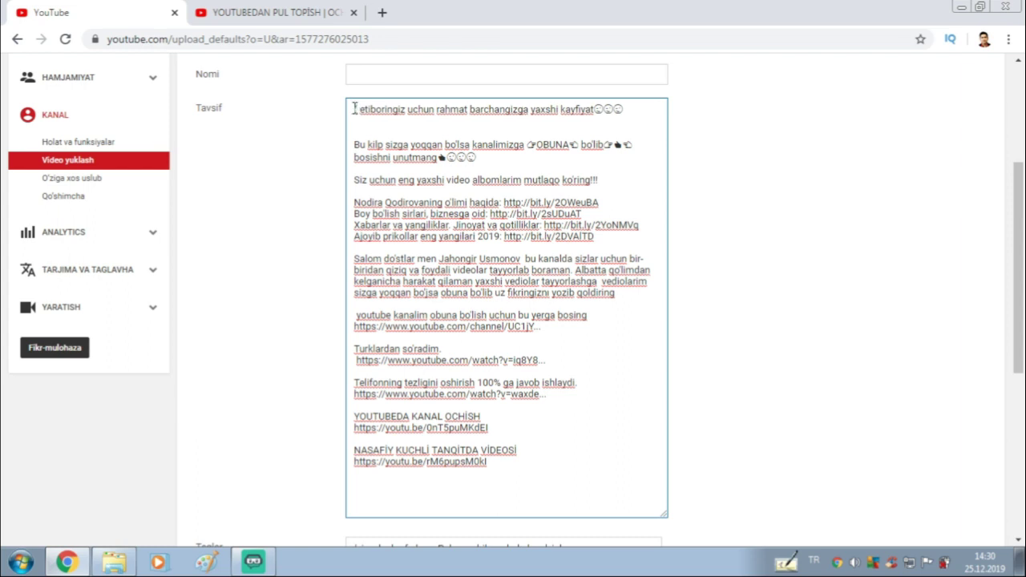
Insert the placeholder "(to'rilla)" at the start of the default description, before "etiboringiz uchun rahmat".
{"action": "type", "text": "to'G'"}
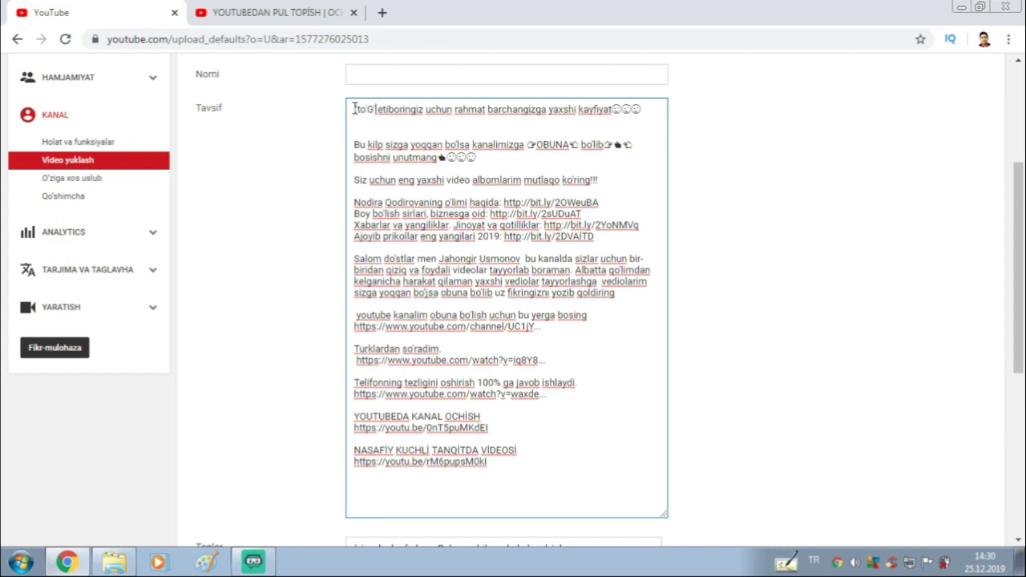
{"action": "key", "text": "BackSpace"}
{"action": "key", "text": "BackSpace"}
{"action": "key", "text": "BackSpace"}
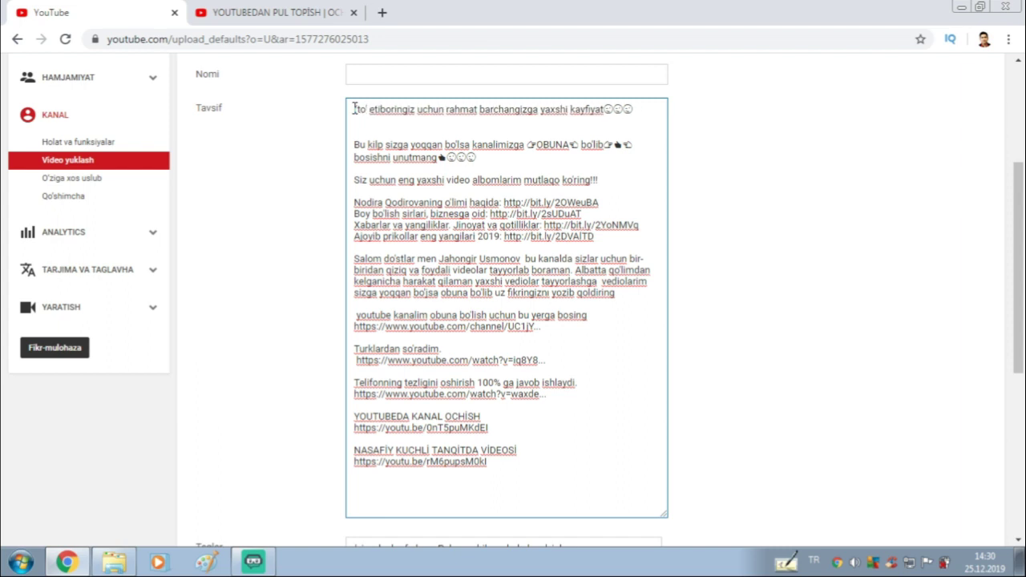
{"action": "type", "text": "'g"}
{"action": "key", "text": "BackSpace"}
{"action": "type", "text": "'"}
{"action": "key", "text": "BackSpace"}
{"action": "type", "text": "rilla"}
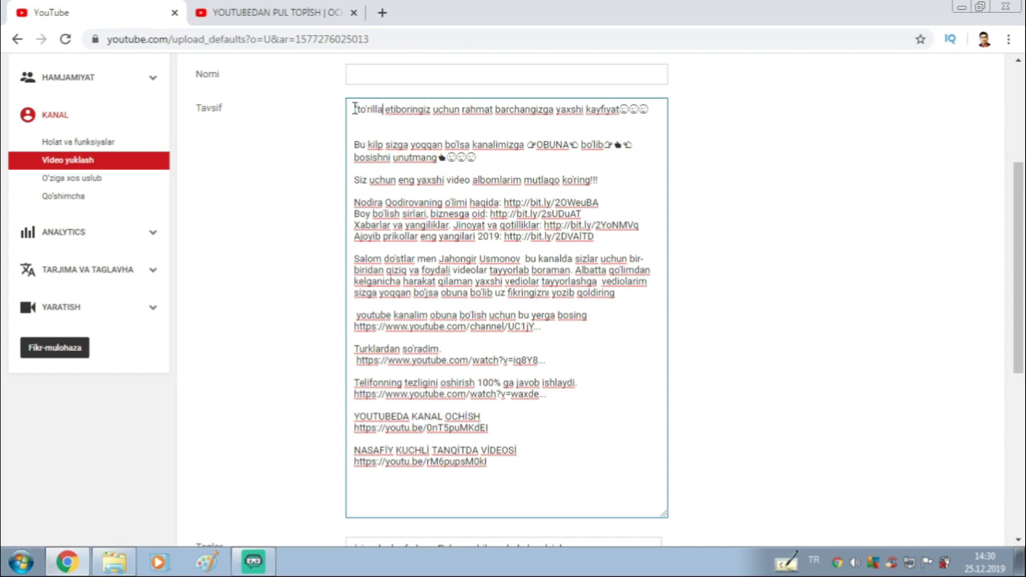
{"action": "type", "text": ")"}
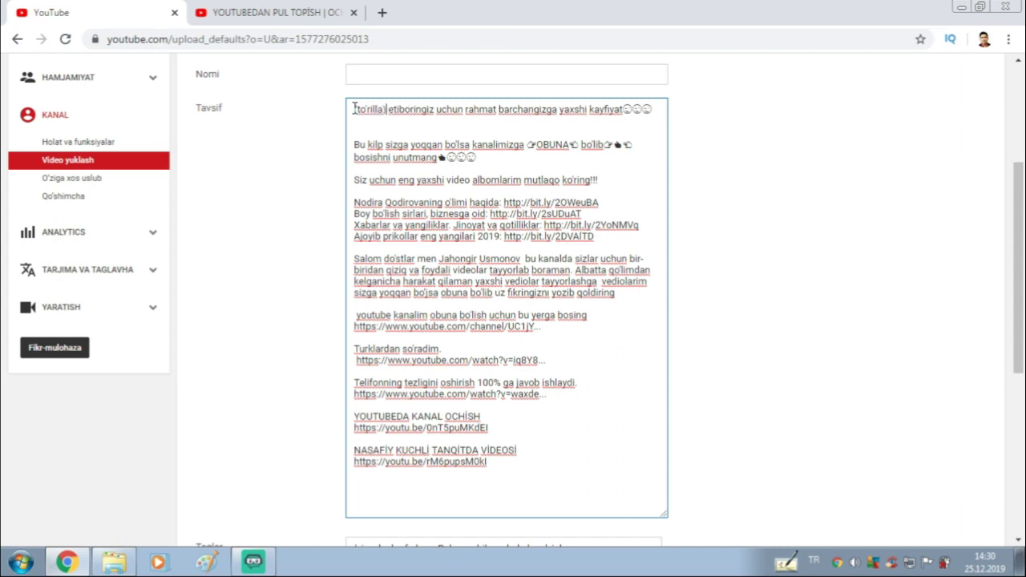
{"action": "left_click", "coordinate": [355, 109]}
{"action": "type", "text": "("}
Review the edited default description, the Teglar entries and the remaining upload default settings.
{"action": "scroll", "coordinate": [371, 130], "scroll_direction": "up", "scroll_amount": 2}
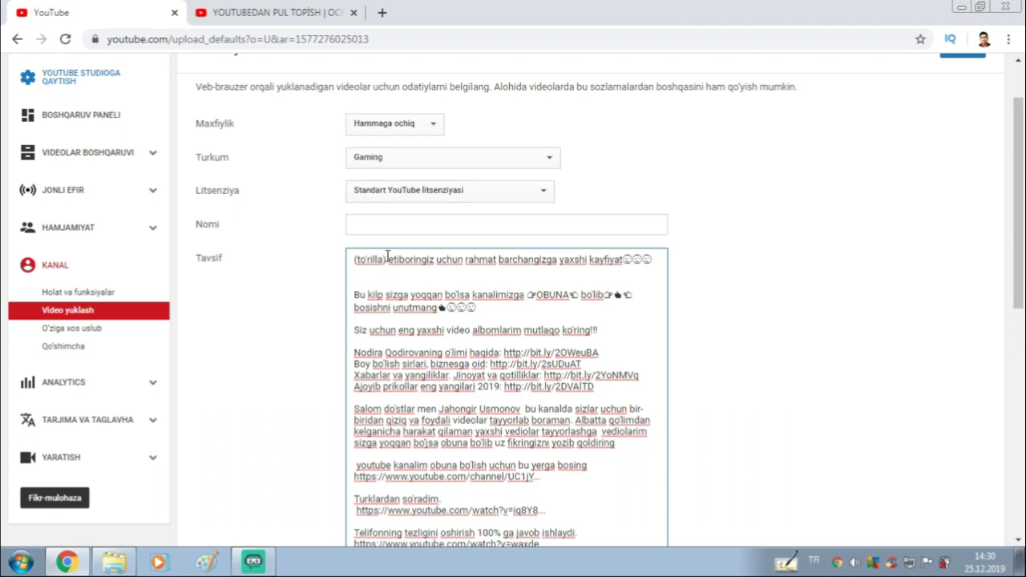
{"action": "left_click", "coordinate": [387, 261]}
{"action": "scroll", "coordinate": [383, 298], "scroll_direction": "down", "scroll_amount": 1}
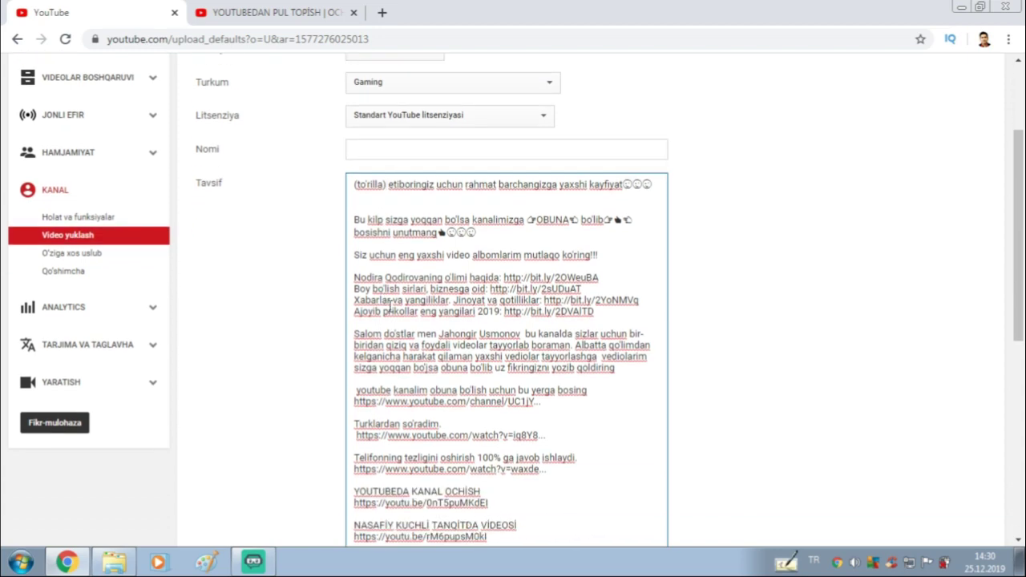
{"action": "scroll", "coordinate": [392, 305], "scroll_direction": "down", "scroll_amount": 2}
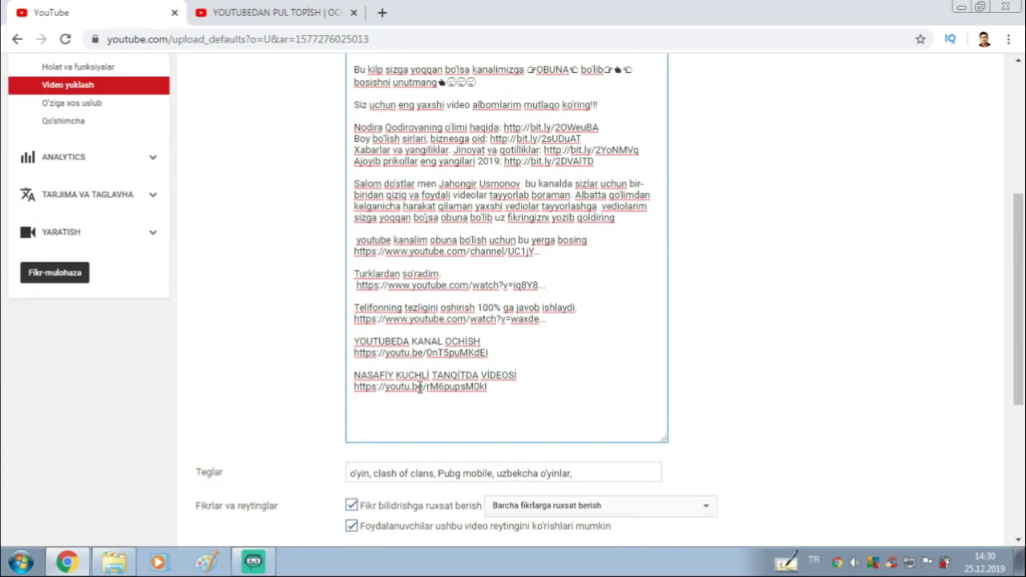
{"action": "scroll", "coordinate": [418, 393], "scroll_direction": "up", "scroll_amount": 3}
{"action": "scroll", "coordinate": [417, 392], "scroll_direction": "up", "scroll_amount": 2}
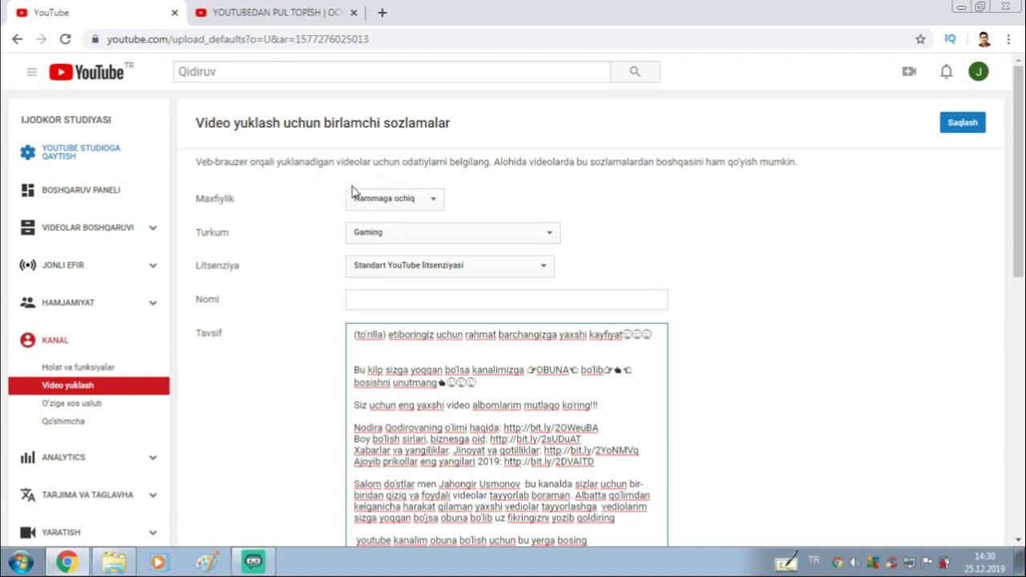
{"action": "scroll", "coordinate": [445, 270], "scroll_direction": "down", "scroll_amount": 4}
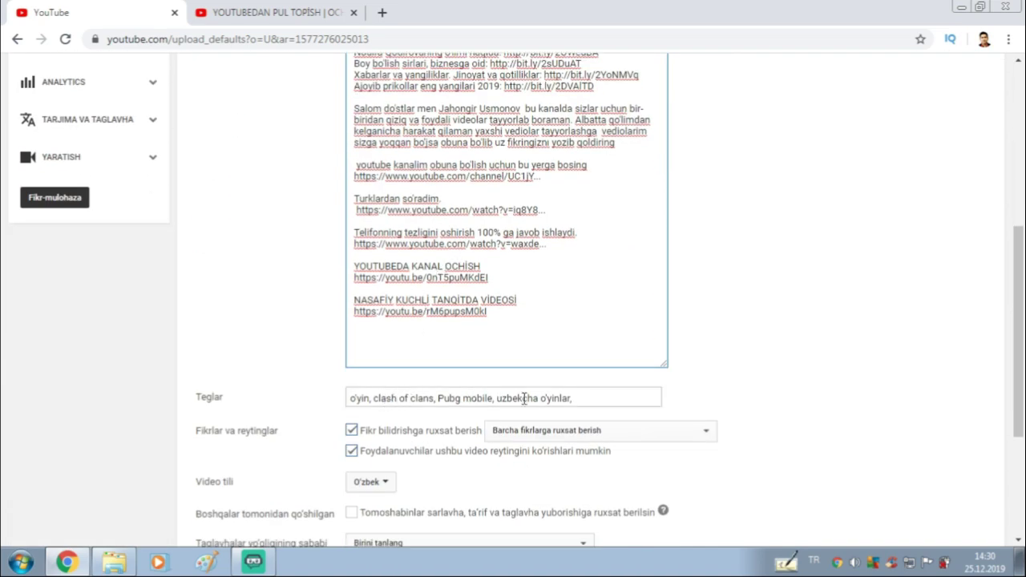
{"action": "left_click", "coordinate": [588, 397]}
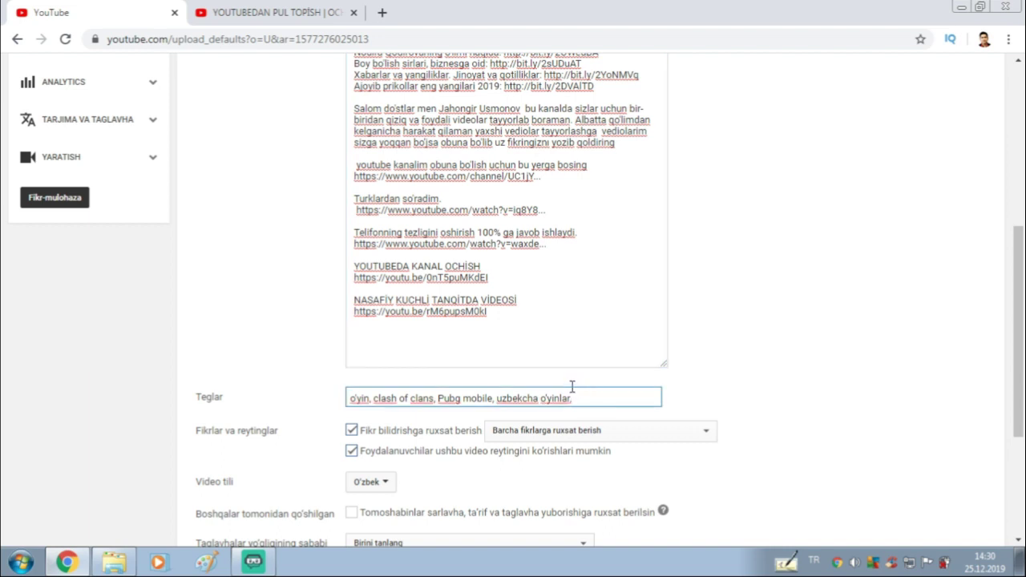
{"action": "scroll", "coordinate": [321, 321], "scroll_direction": "up", "scroll_amount": 3}
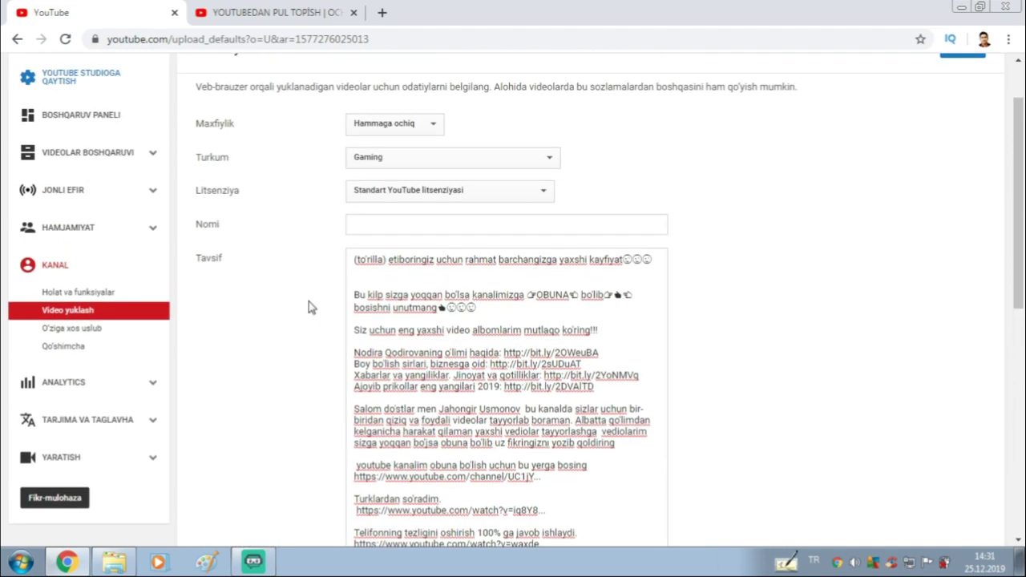
{"action": "scroll", "coordinate": [309, 302], "scroll_direction": "down", "scroll_amount": 5}
{"action": "type", "text": ","}
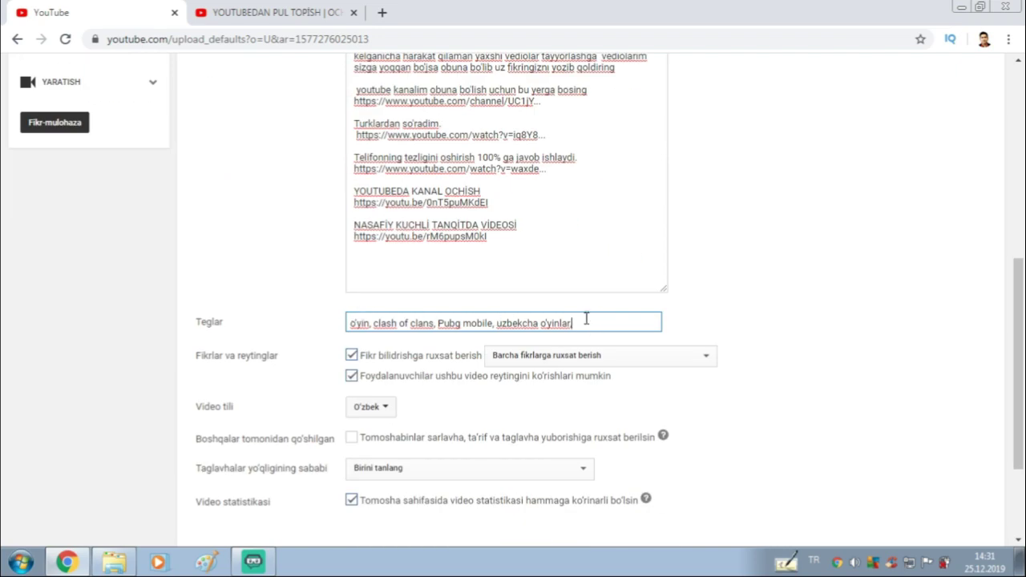
{"action": "key", "text": "BackSpace"}
{"action": "scroll", "coordinate": [521, 313], "scroll_direction": "up", "scroll_amount": 6}
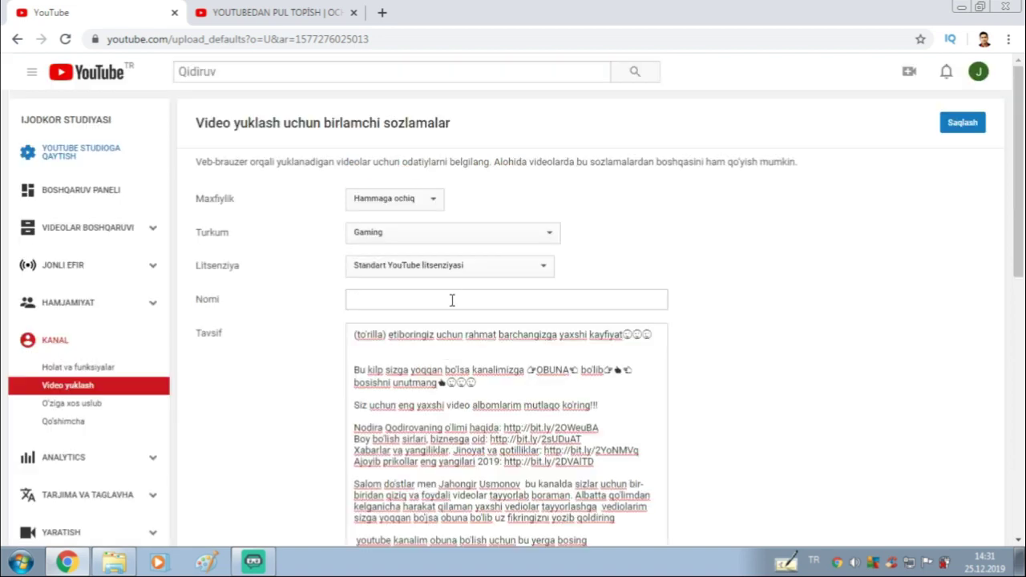
Check the "(to'rilla)" placeholder in the description and save the default upload settings.
{"action": "left_click_drag", "start_coordinate": [355, 334], "coordinate": [387, 336]}
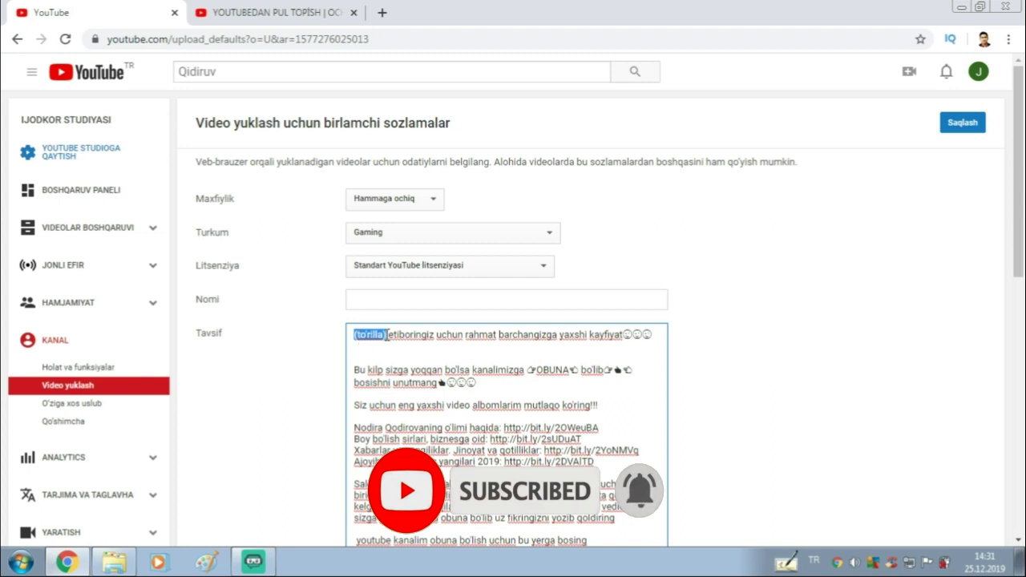
{"action": "mouse_move", "coordinate": [380, 333]}
{"action": "left_mouse_down"}
{"action": "mouse_move", "coordinate": [351, 335]}
{"action": "mouse_move", "coordinate": [386, 339]}
{"action": "left_mouse_up"}
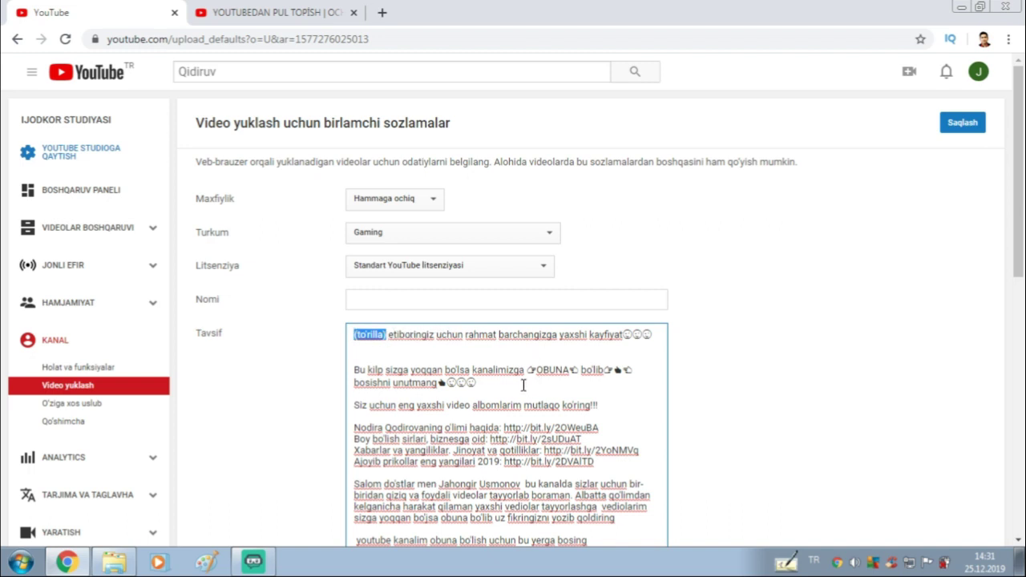
{"action": "left_click", "coordinate": [966, 124]}
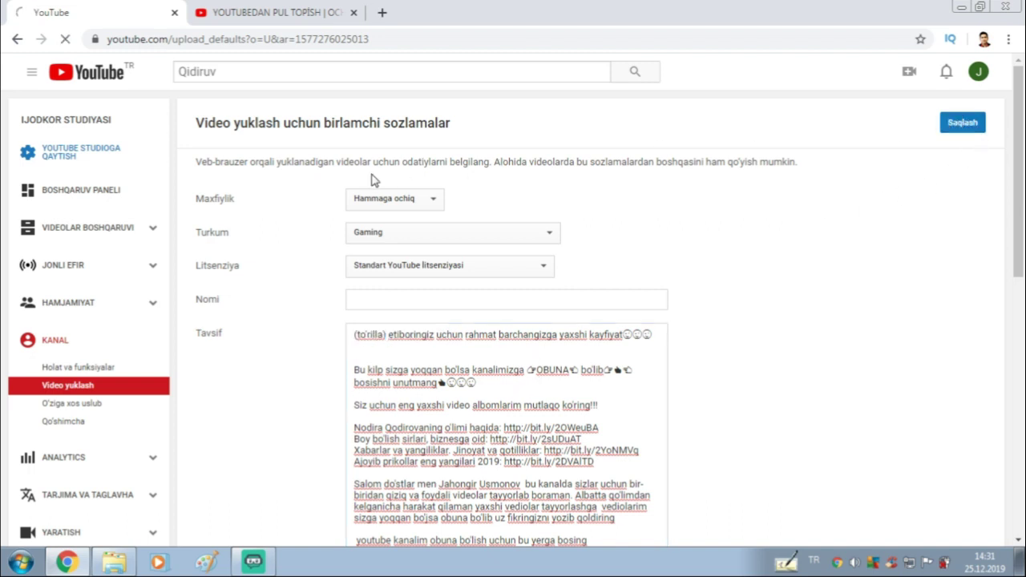